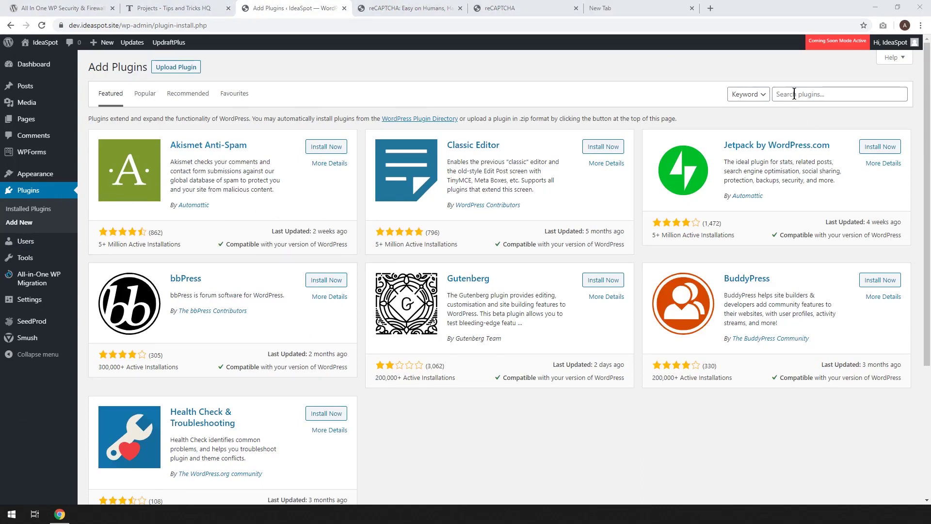
Search plugins for 'security', then install and activate All In One WP Security & Firewall.
{"action": "left_click", "coordinate": [792, 95]}
{"action": "type", "text": "security"}
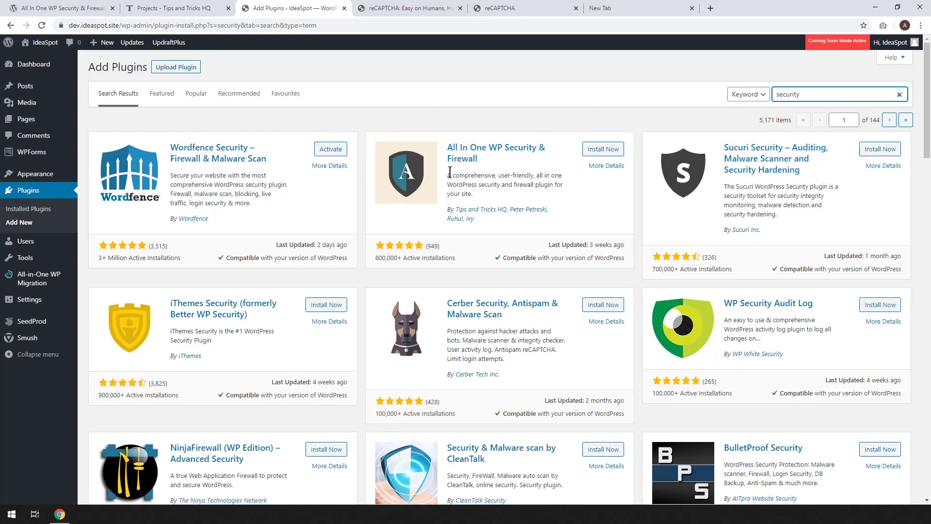
{"action": "left_click", "coordinate": [607, 153]}
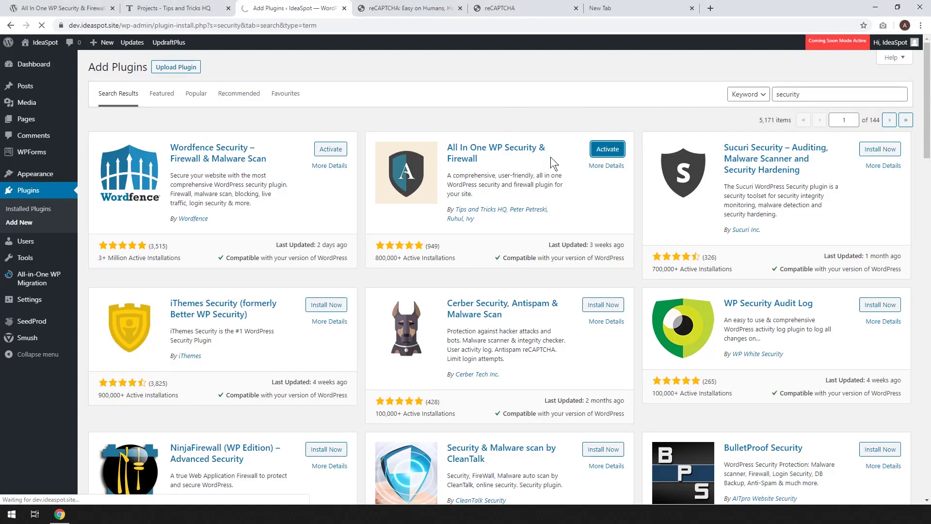
{"action": "left_click", "coordinate": [600, 147]}
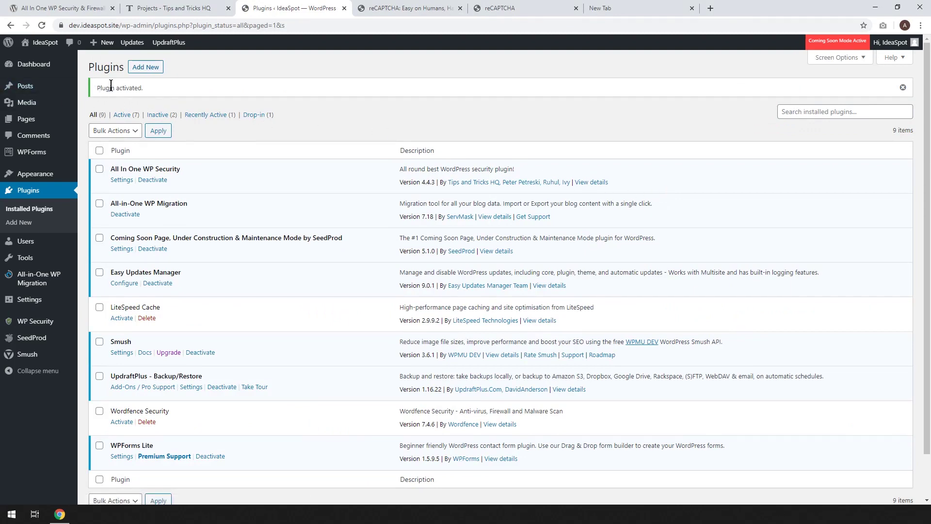
Check the WP Security dashboard strength meter at 15 of 515, then go to Settings.
{"action": "left_click", "coordinate": [39, 329]}
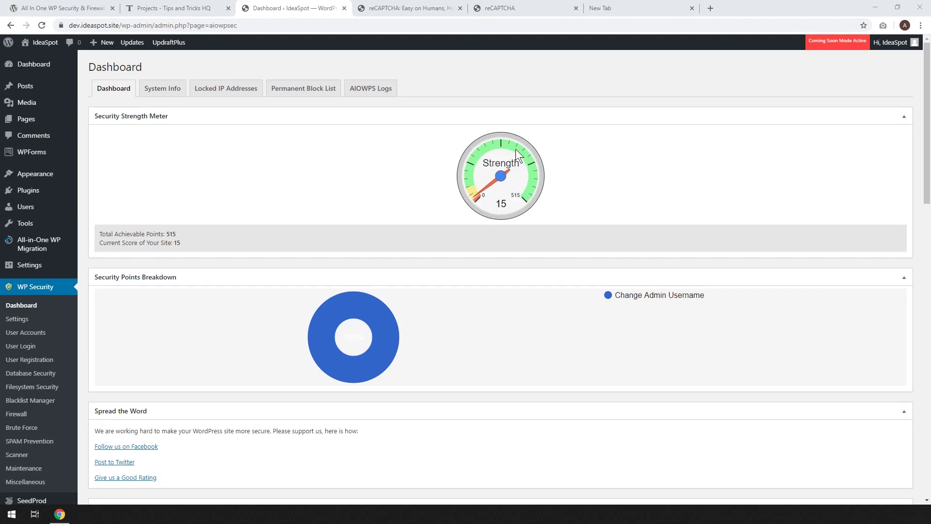
{"action": "left_click", "coordinate": [23, 321]}
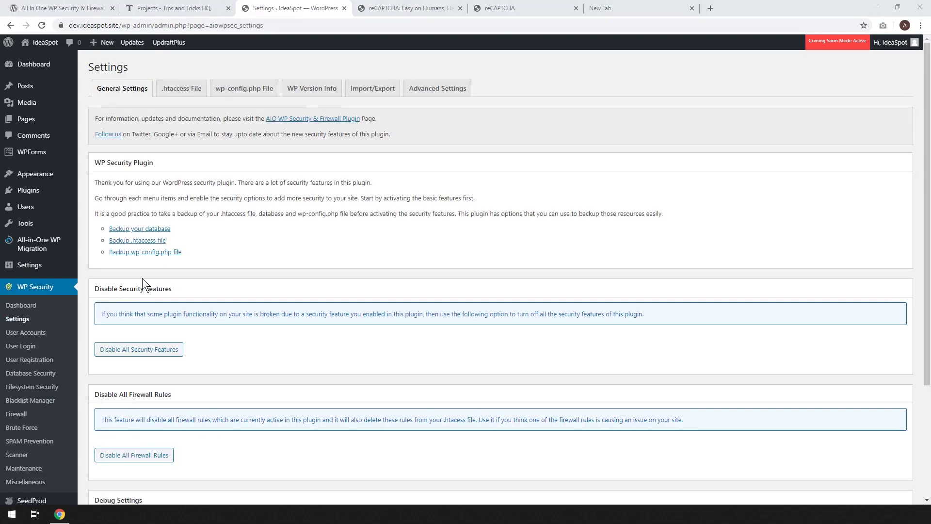
Enable Remove WP Generator Meta Info on the WP Version Info tab and save it.
{"action": "left_click", "coordinate": [310, 90]}
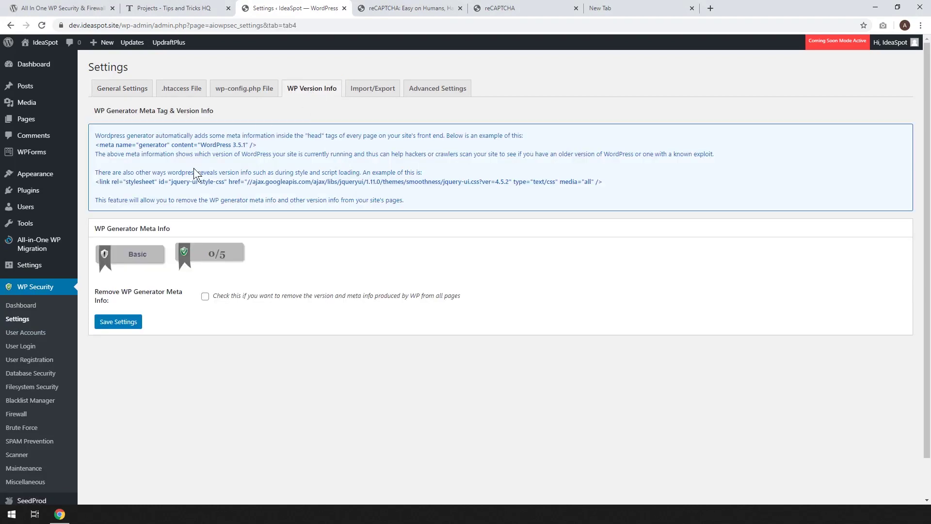
{"action": "left_click", "coordinate": [201, 298]}
{"action": "left_click", "coordinate": [116, 325]}
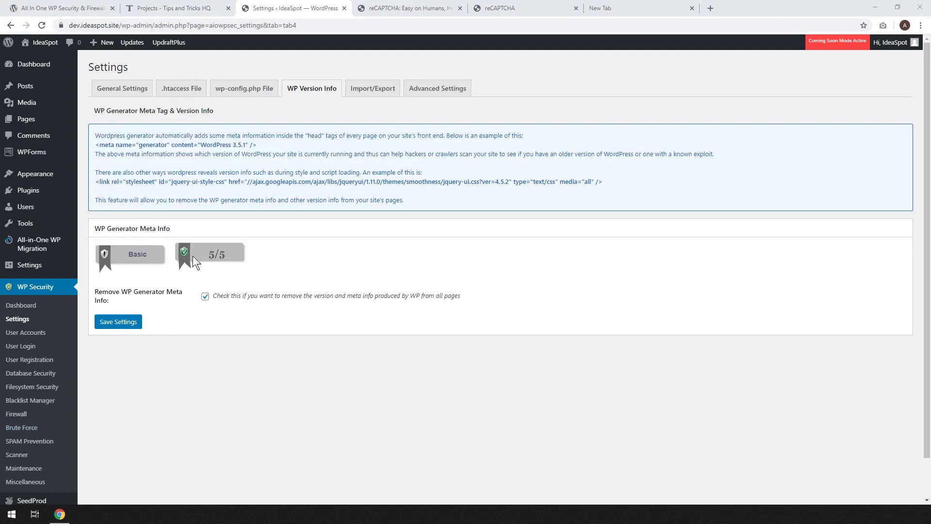
{"action": "left_click", "coordinate": [28, 334]}
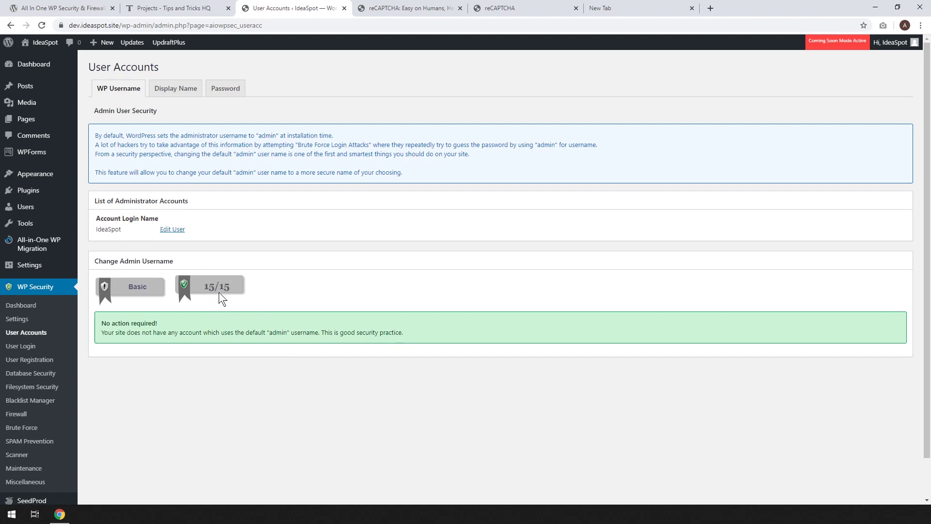
Change the flagged account's nickname to 'Class' and make it the public display name.
{"action": "left_click", "coordinate": [189, 91]}
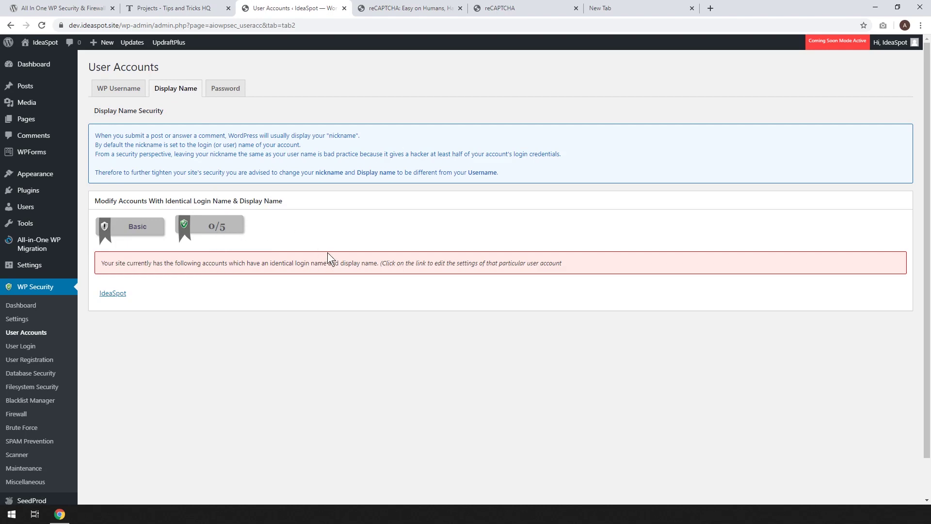
{"action": "left_click", "coordinate": [113, 294]}
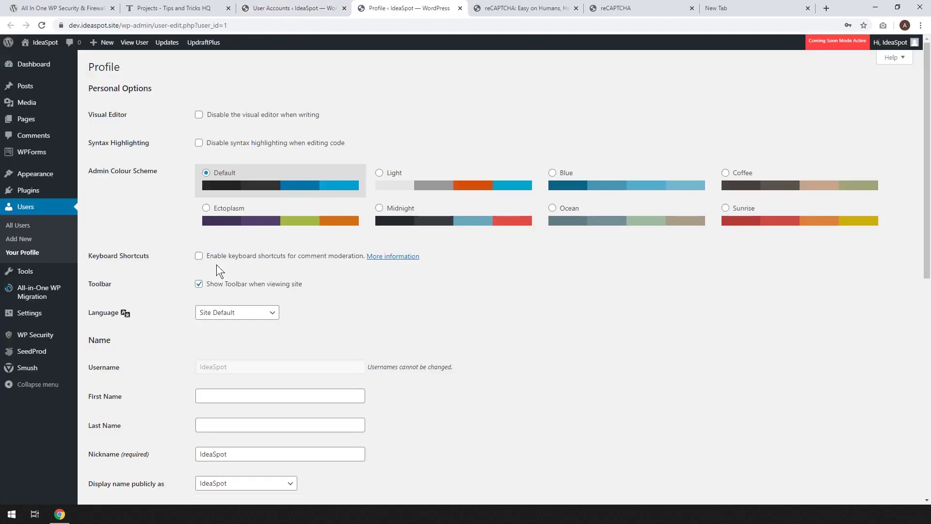
{"action": "scroll", "coordinate": [349, 307], "scroll_direction": "down", "scroll_amount": 3}
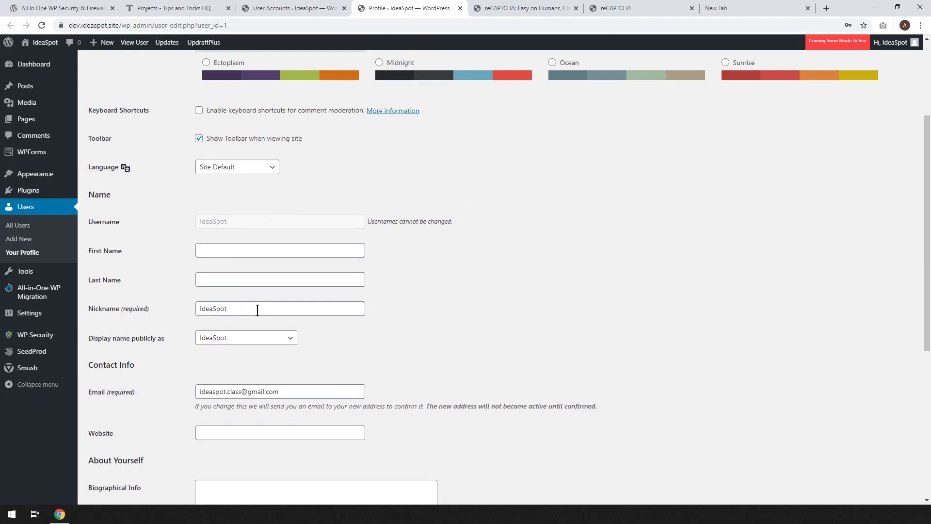
{"action": "left_click", "coordinate": [257, 310]}
{"action": "type", "text": "Class"}
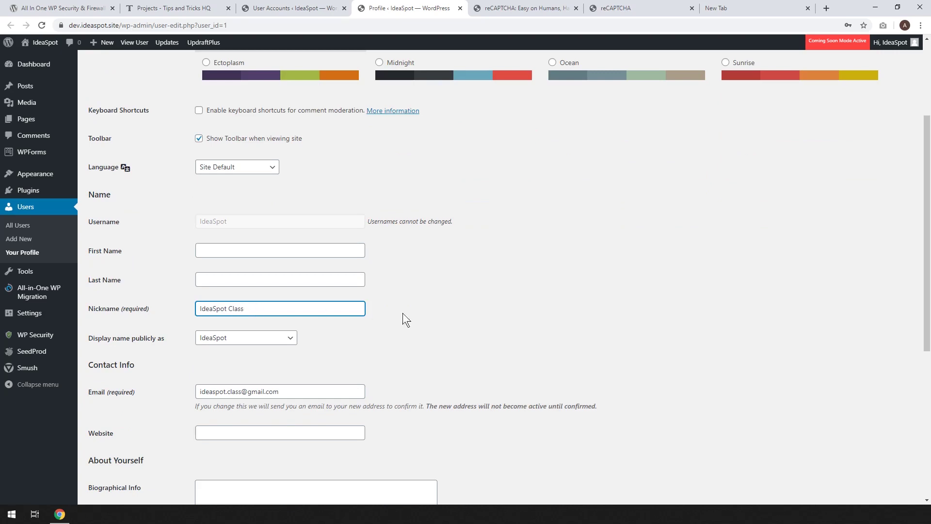
{"action": "left_click", "coordinate": [431, 313]}
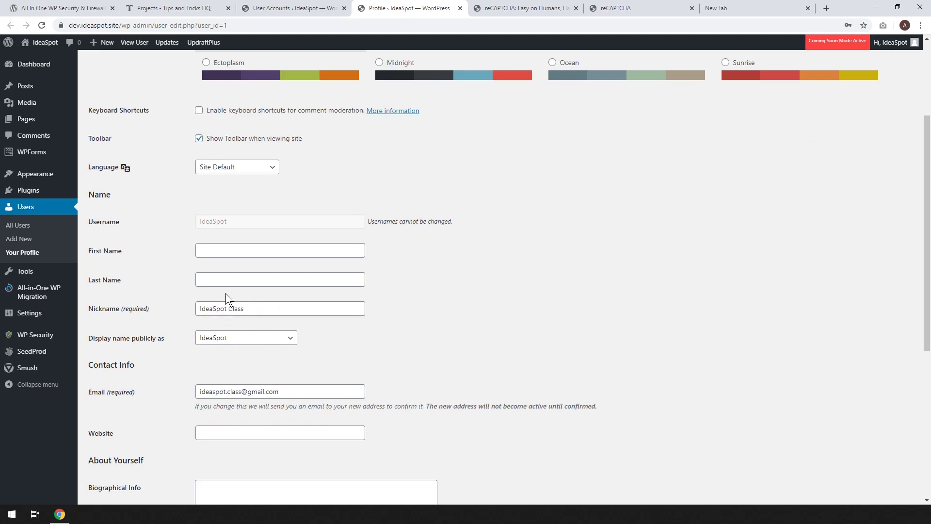
{"action": "left_click", "coordinate": [225, 337]}
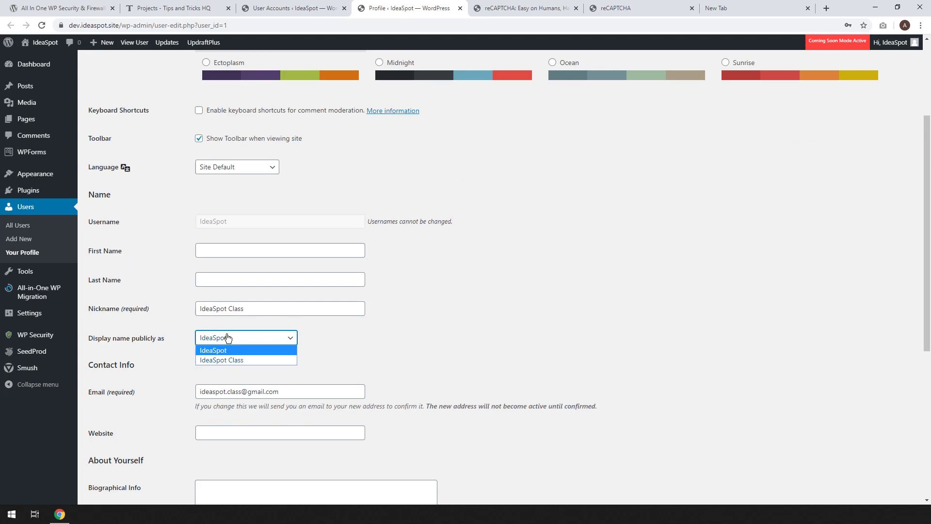
{"action": "left_click", "coordinate": [231, 360]}
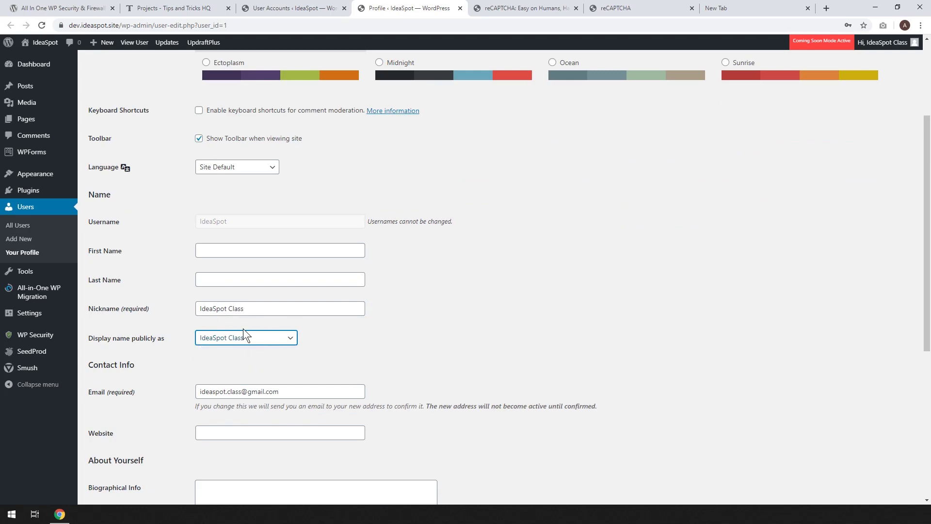
Update the profile and re-run the Display Name check, now scoring 5/5.
{"action": "scroll", "coordinate": [401, 322], "scroll_direction": "down", "scroll_amount": 6}
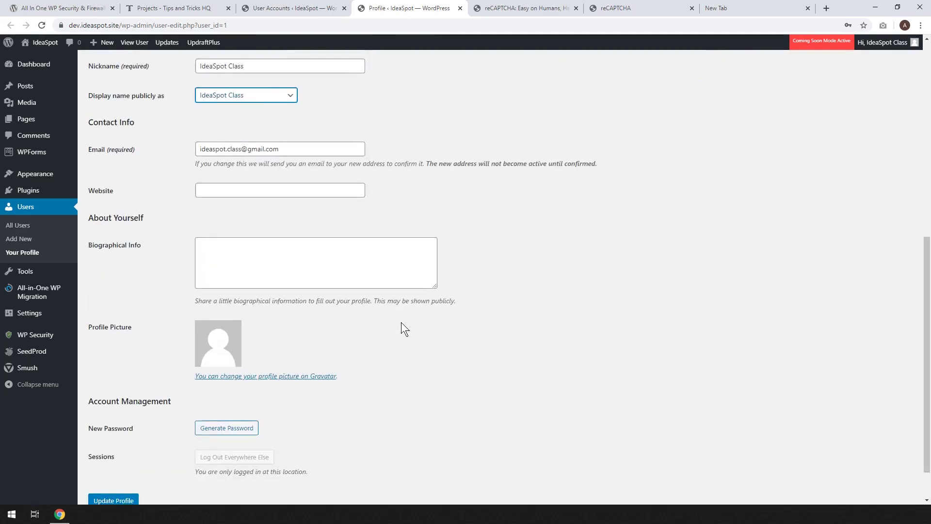
{"action": "left_click", "coordinate": [116, 452]}
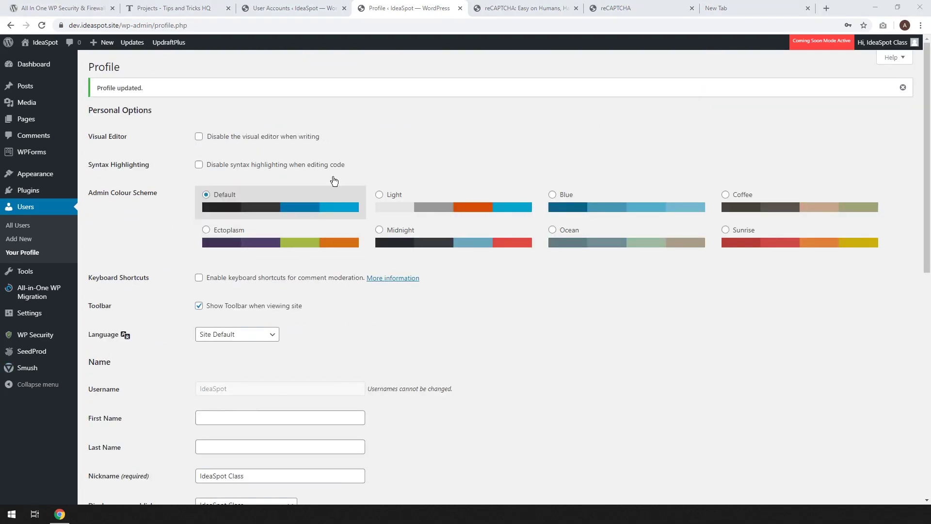
{"action": "left_click", "coordinate": [274, 11]}
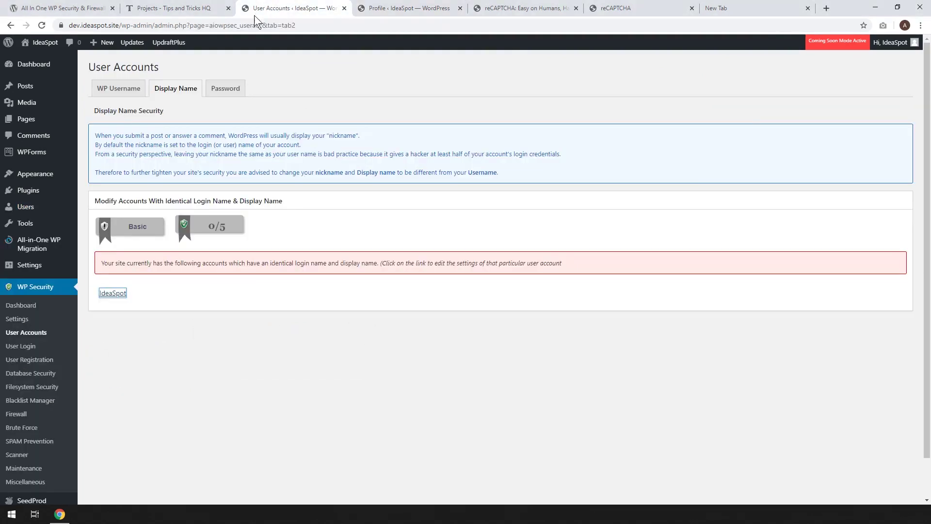
{"action": "left_click", "coordinate": [42, 25]}
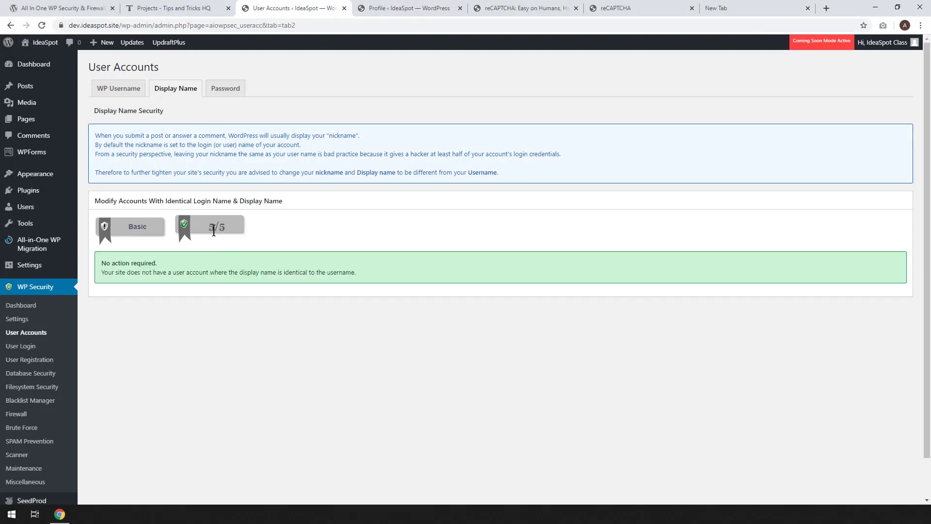
{"action": "left_click", "coordinate": [235, 90]}
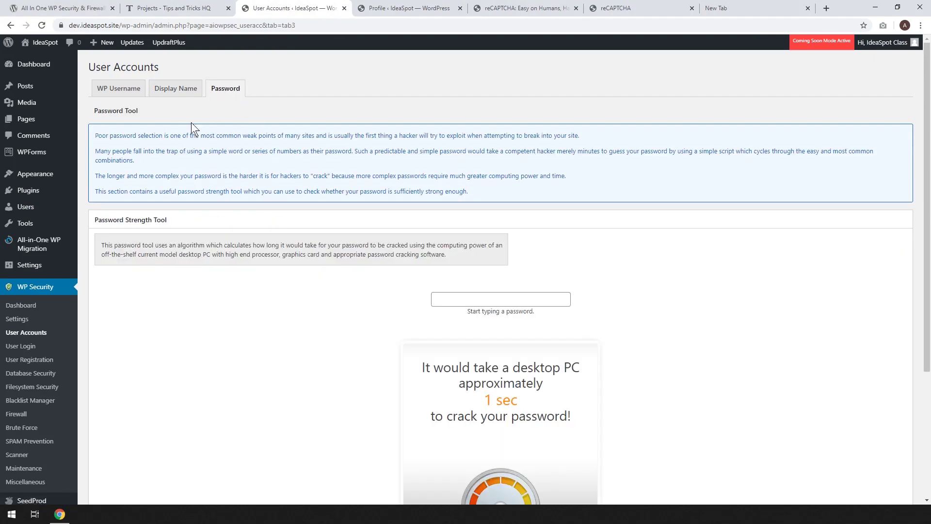
{"action": "scroll", "coordinate": [541, 307], "scroll_direction": "down", "scroll_amount": 2}
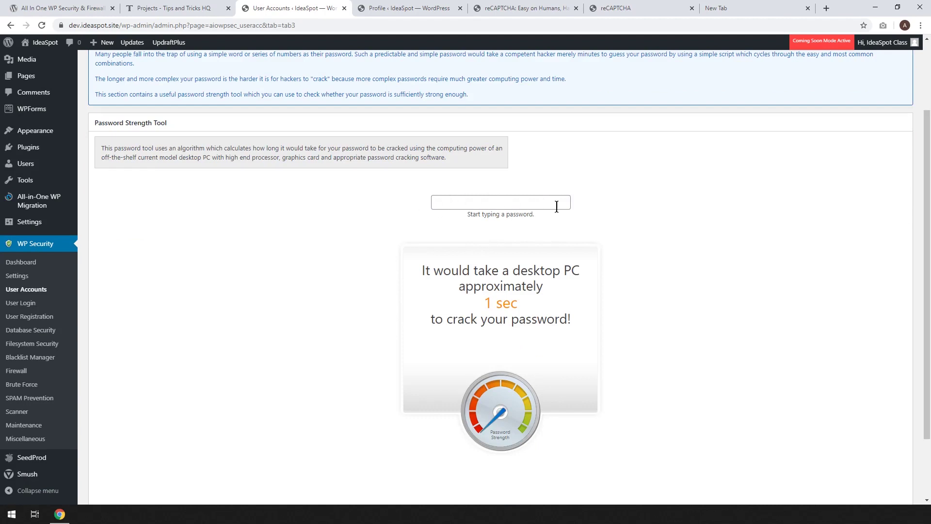
{"action": "left_click", "coordinate": [478, 199]}
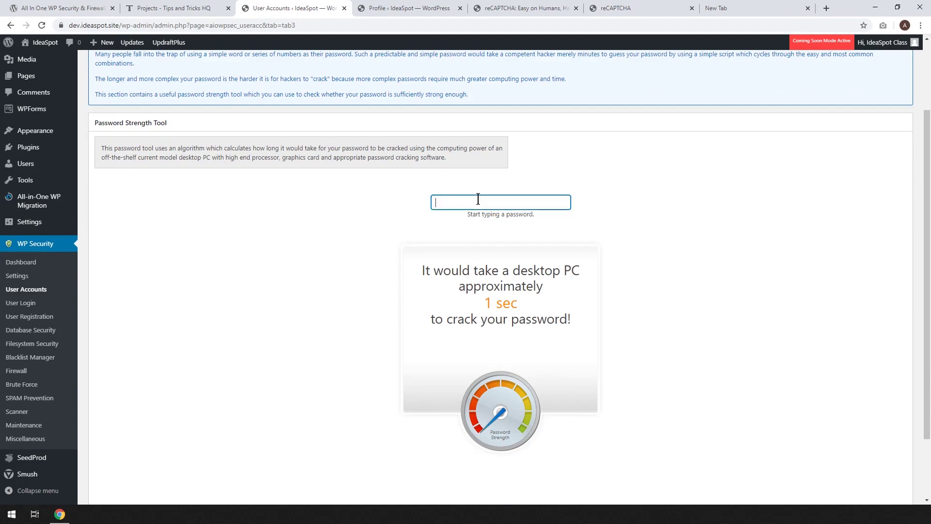
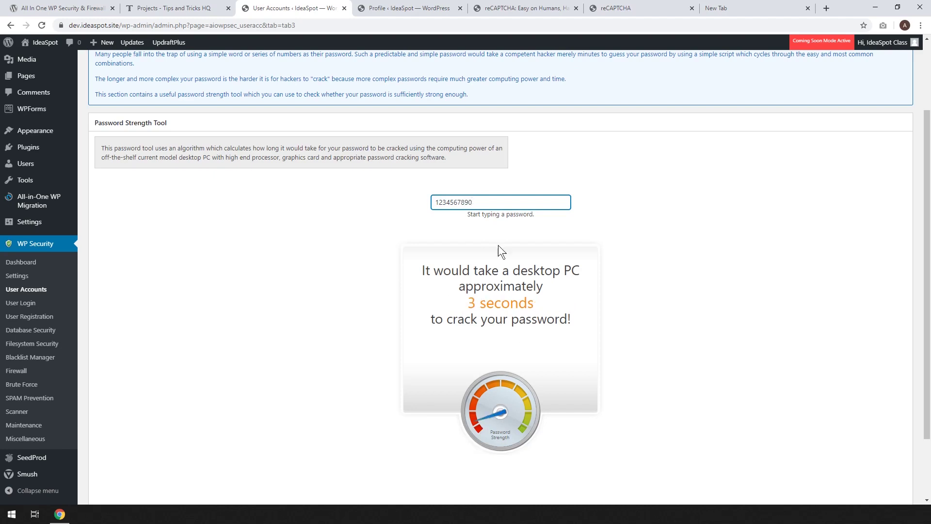
{"action": "left_click_drag", "start_coordinate": [499, 201], "coordinate": [330, 208]}
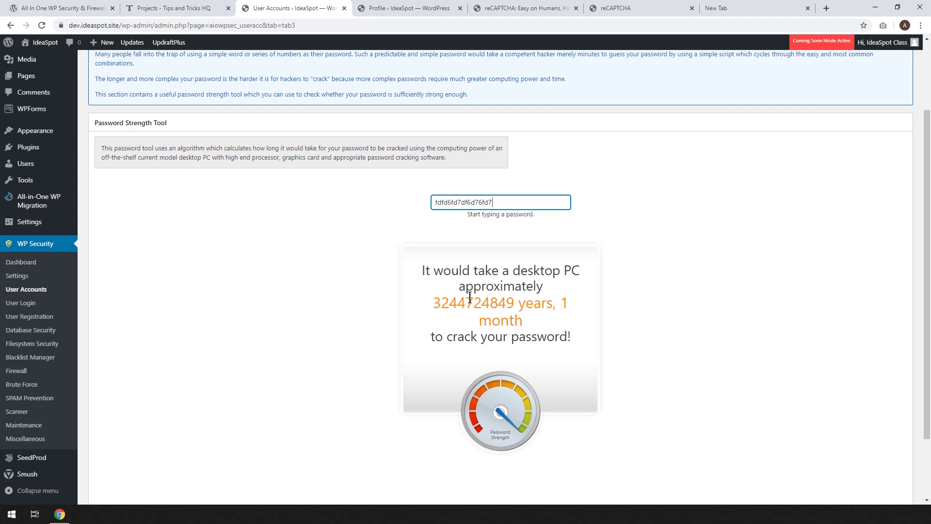
{"action": "key", "text": "BackSpace"}
{"action": "key", "text": "BackSpace"}
{"action": "key", "text": "BackSpace"}
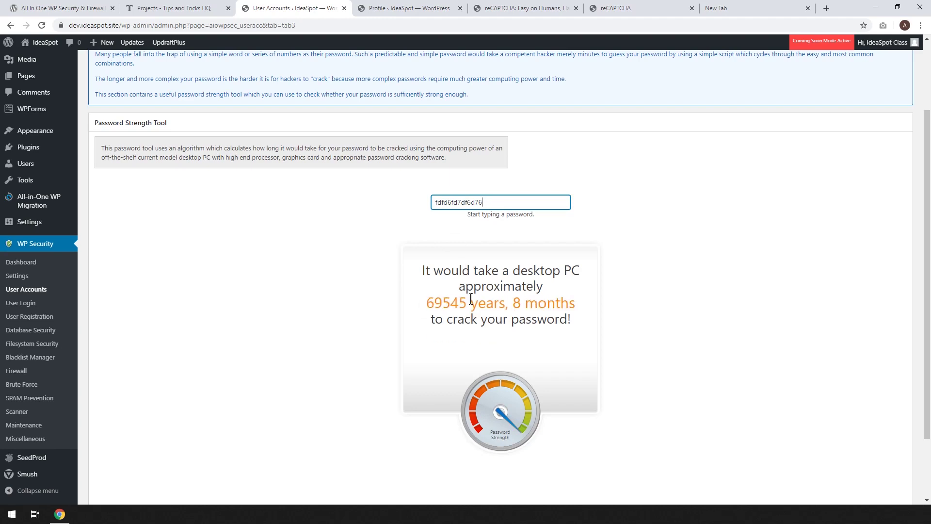
{"action": "key", "text": "BackSpace"}
{"action": "key", "text": "BackSpace"}
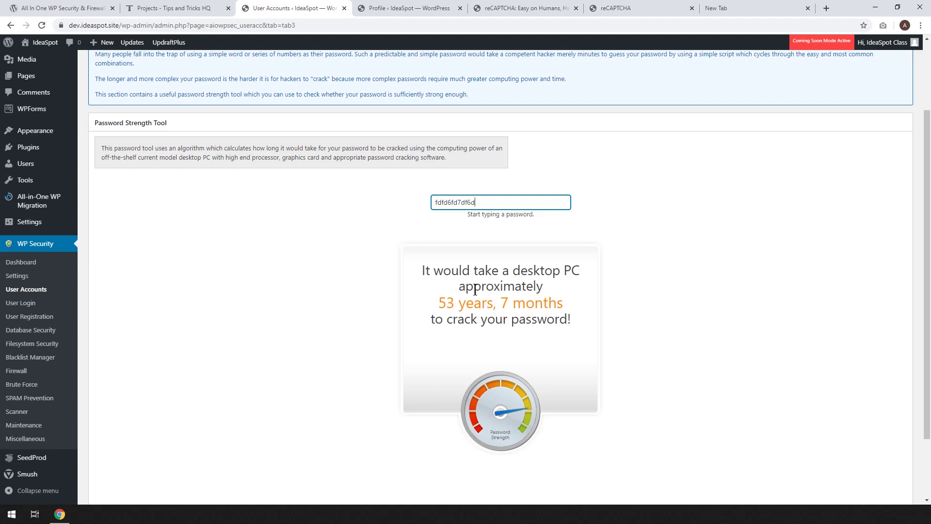
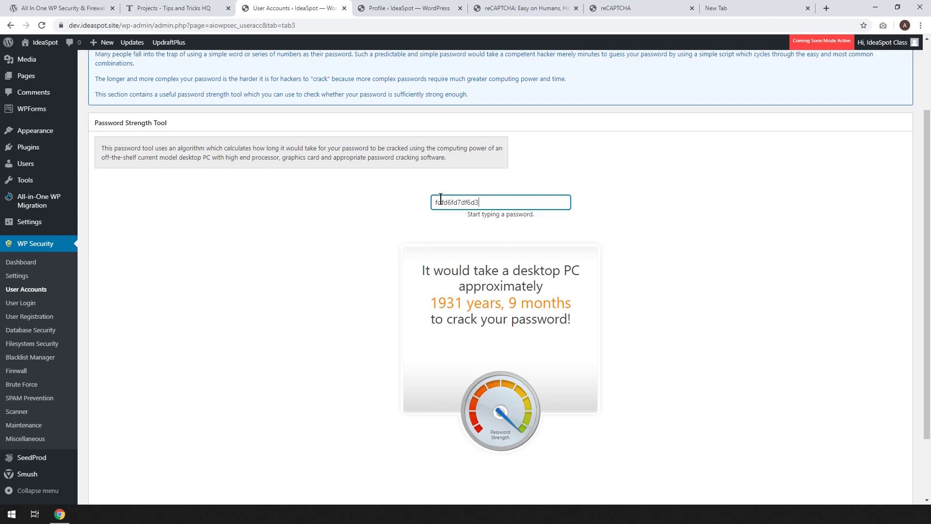
{"action": "left_click_drag", "start_coordinate": [512, 201], "coordinate": [359, 197]}
{"action": "key", "text": "BackSpace"}
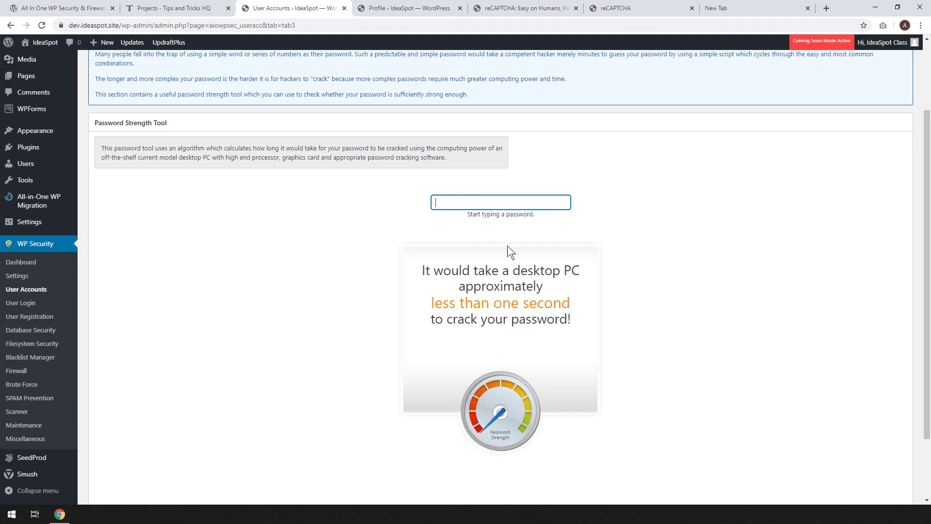
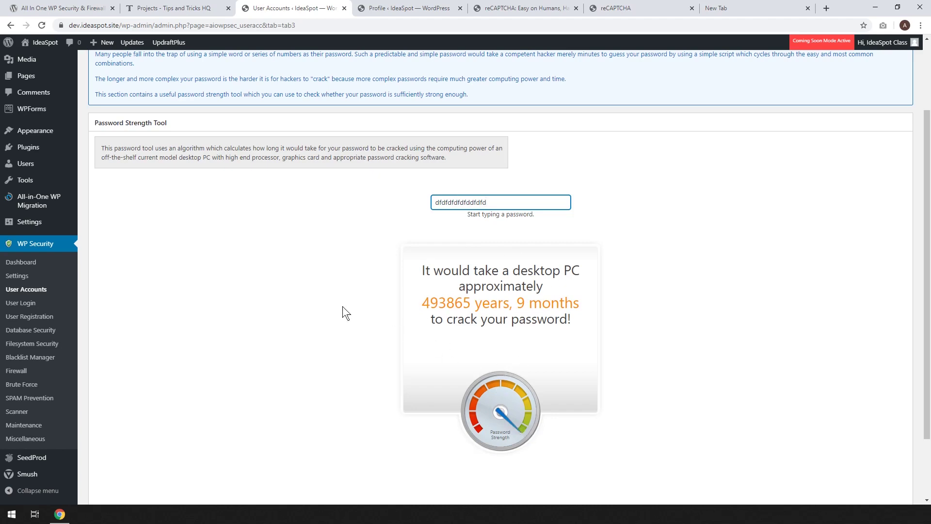
{"action": "left_click_drag", "start_coordinate": [499, 204], "coordinate": [338, 199]}
{"action": "key", "text": "BackSpace"}
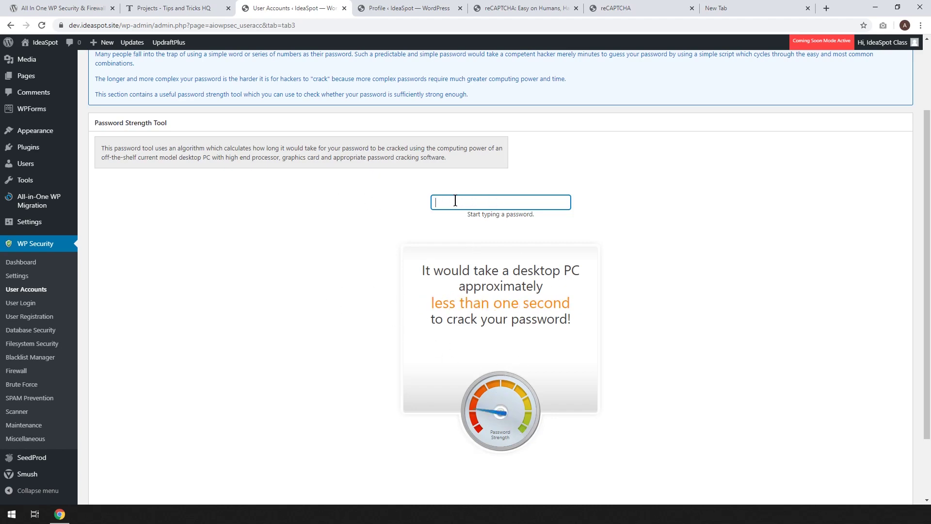
{"action": "right_click", "coordinate": [464, 203]}
{"action": "key", "text": "Escape"}
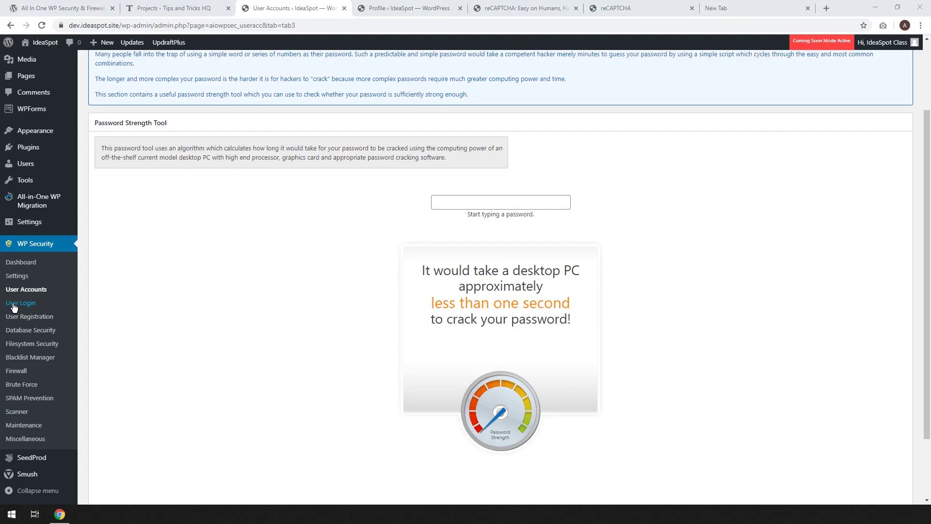
{"action": "left_click", "coordinate": [13, 305]}
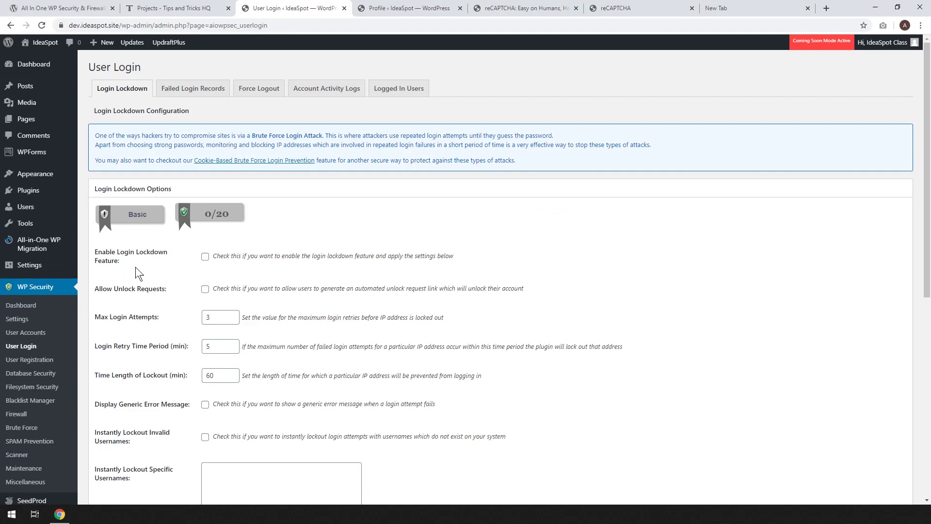
Enable login lockdown, unlock requests, generic error messages and instant invalid-username lockout, and save.
{"action": "left_click", "coordinate": [205, 257]}
{"action": "scroll", "coordinate": [147, 247], "scroll_direction": "down", "scroll_amount": 2}
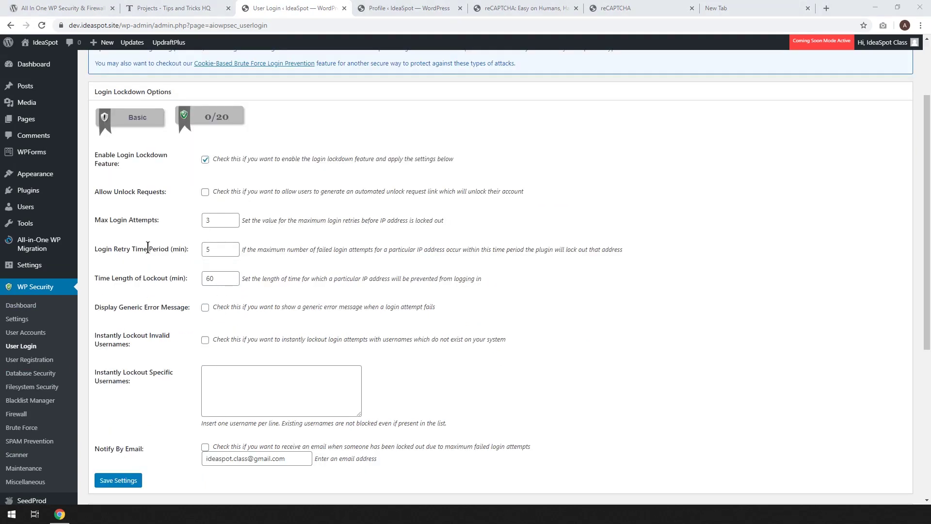
{"action": "left_click", "coordinate": [205, 194]}
{"action": "left_click", "coordinate": [206, 310]}
{"action": "left_click", "coordinate": [205, 341]}
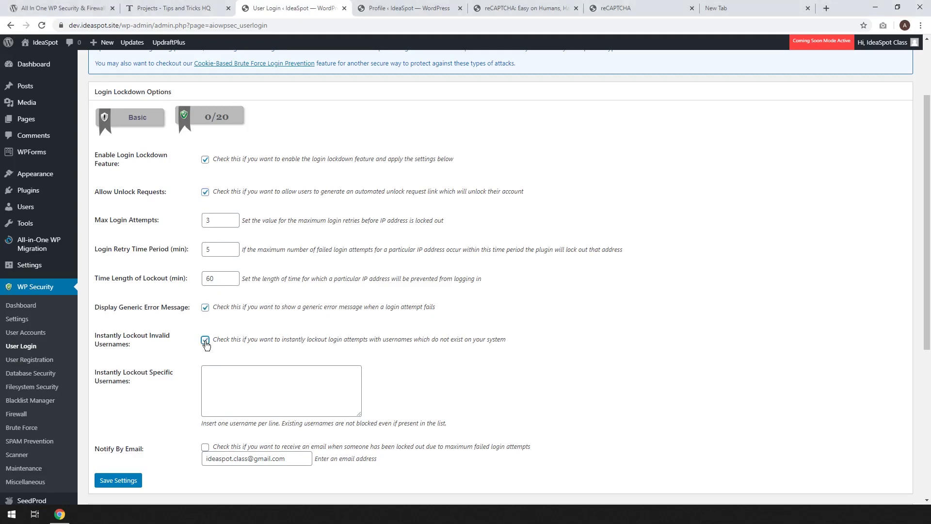
{"action": "left_click", "coordinate": [118, 480]}
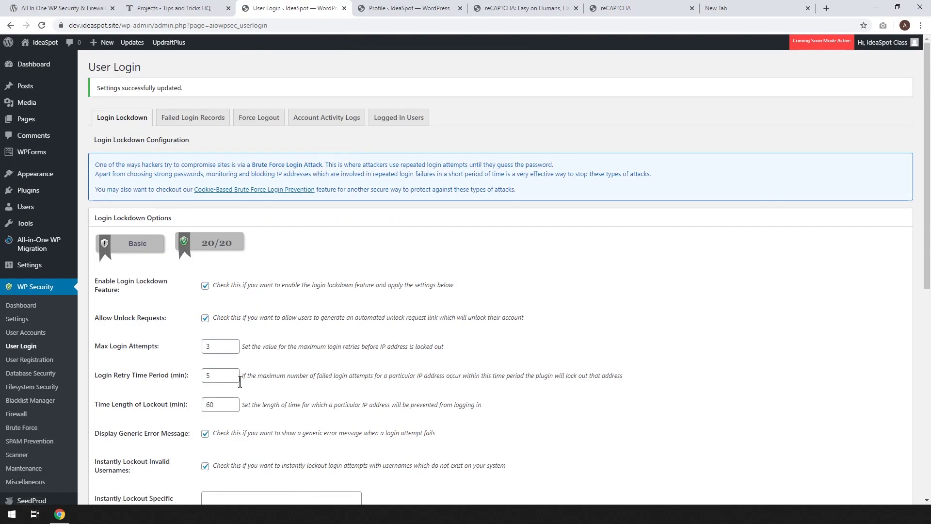
Re-save the login lockdown settings and view the empty Failed Login Records list.
{"action": "scroll", "coordinate": [232, 385], "scroll_direction": "down", "scroll_amount": 5}
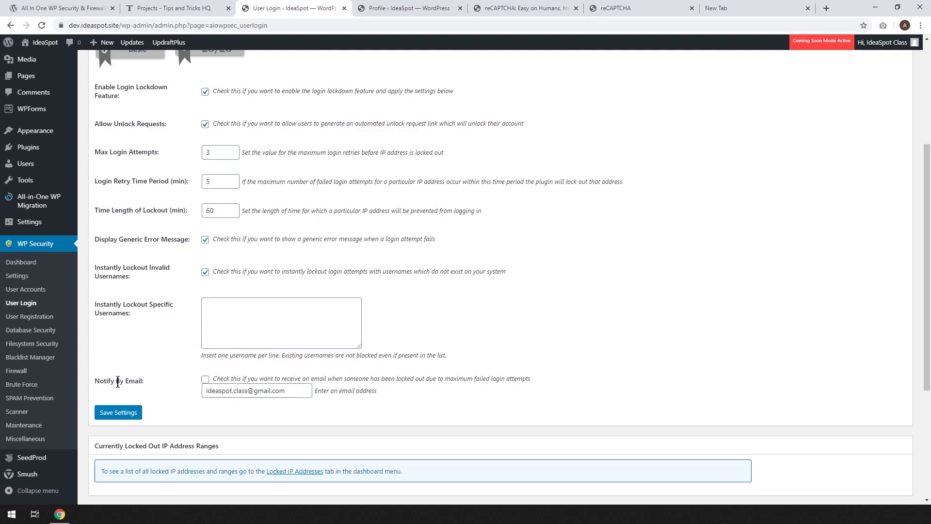
{"action": "left_click", "coordinate": [118, 412]}
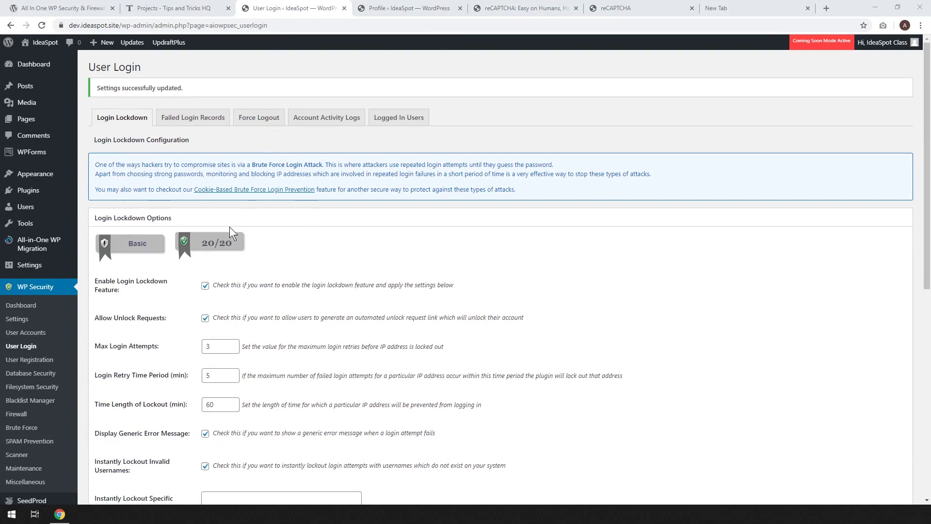
{"action": "scroll", "coordinate": [276, 237], "scroll_direction": "down", "scroll_amount": 5}
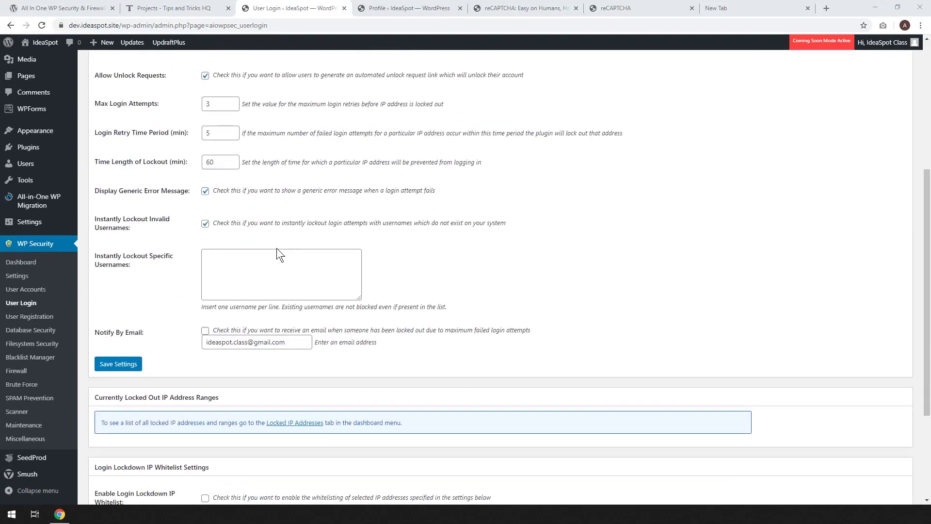
{"action": "left_click", "coordinate": [116, 369]}
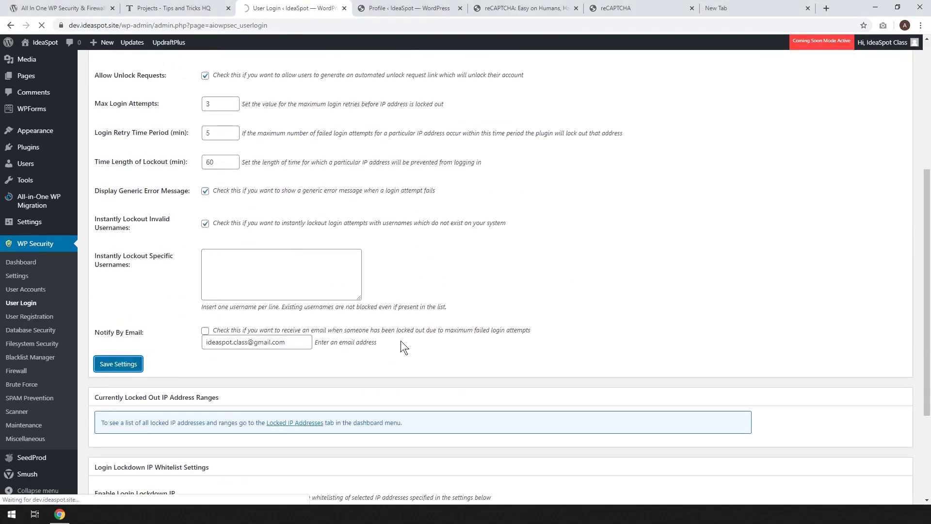
{"action": "scroll", "coordinate": [359, 386], "scroll_direction": "down", "scroll_amount": 6}
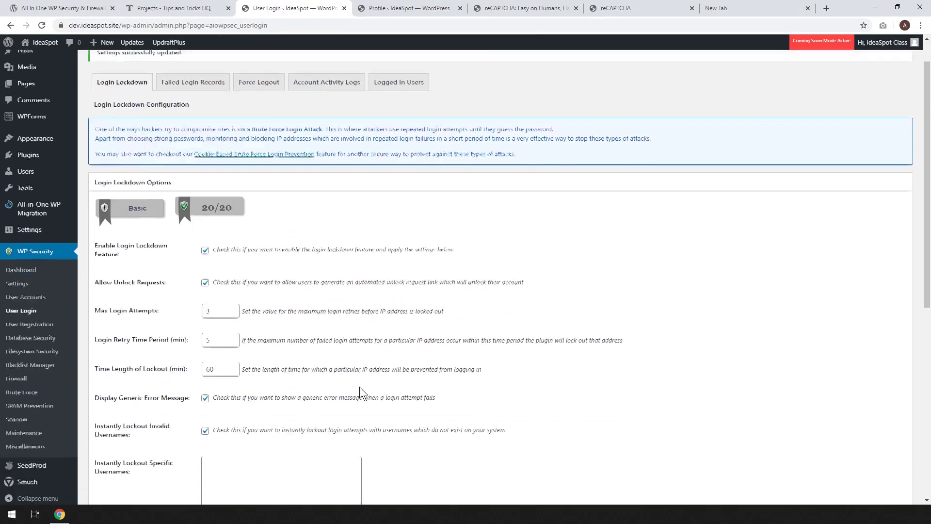
{"action": "scroll", "coordinate": [360, 386], "scroll_direction": "down", "scroll_amount": 2}
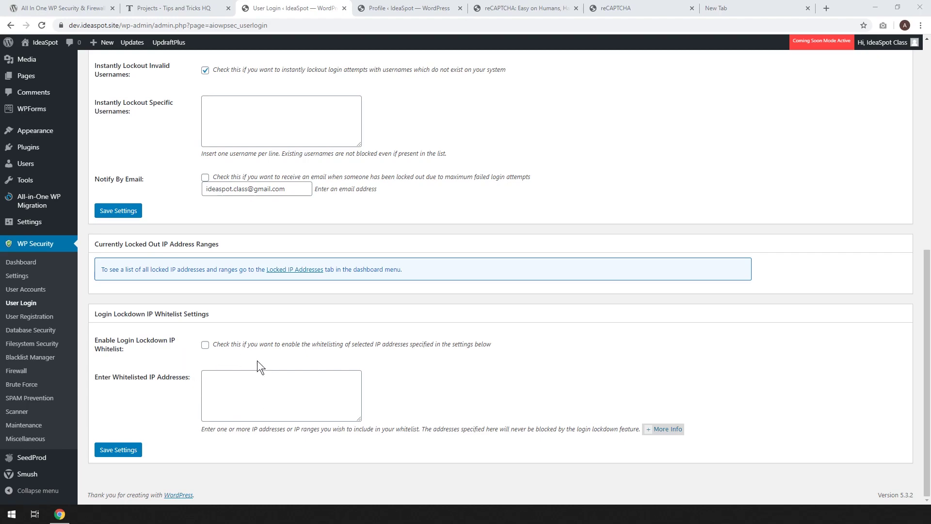
{"action": "scroll", "coordinate": [339, 367], "scroll_direction": "up", "scroll_amount": 9}
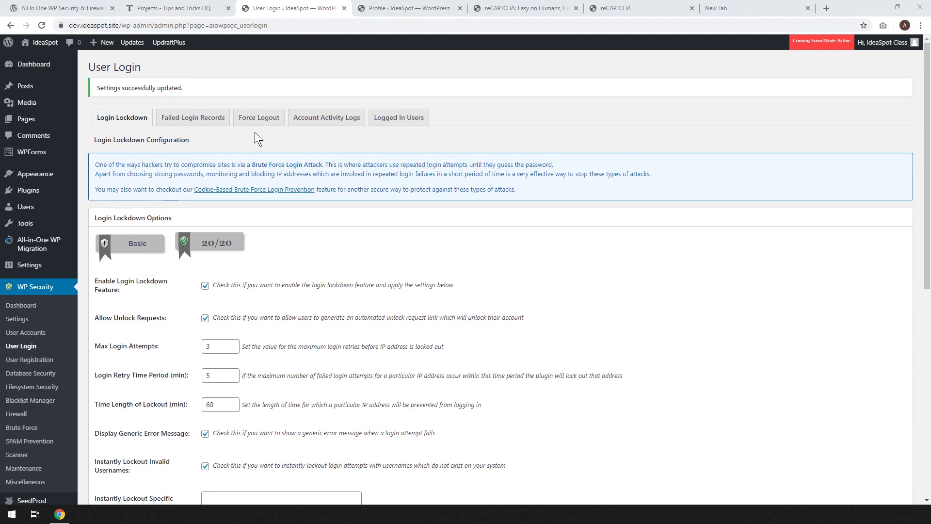
{"action": "left_click", "coordinate": [189, 124]}
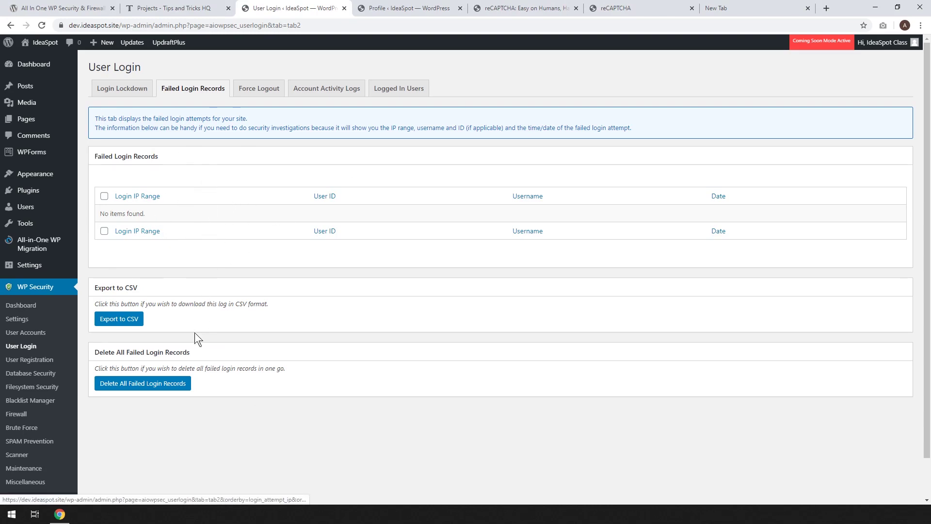
Browse the Force Logout and empty Account Activity Logs tabs, then go to User Registration.
{"action": "left_click", "coordinate": [264, 88]}
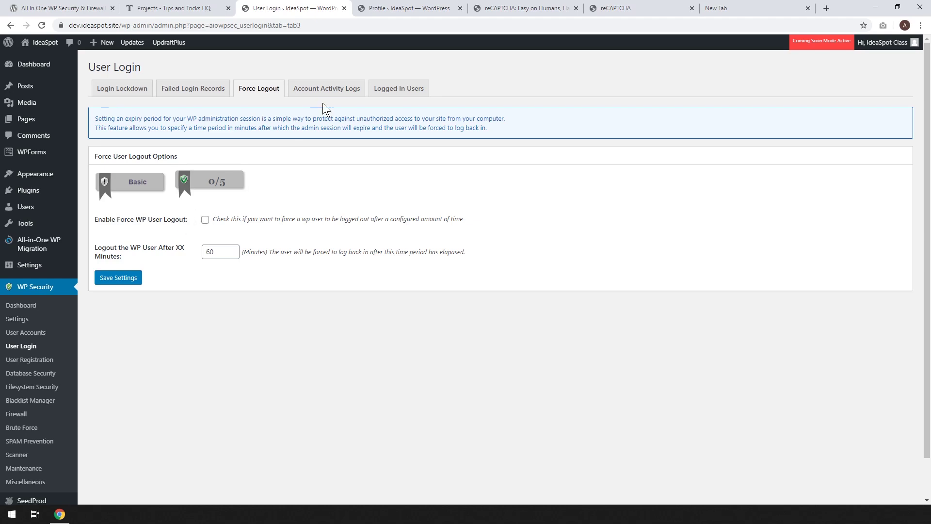
{"action": "left_click", "coordinate": [303, 90]}
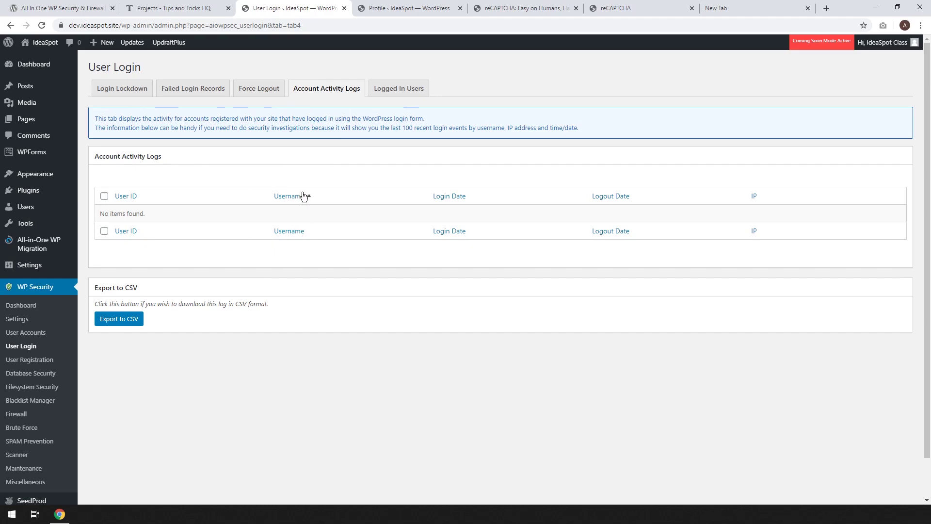
{"action": "left_click", "coordinate": [26, 360]}
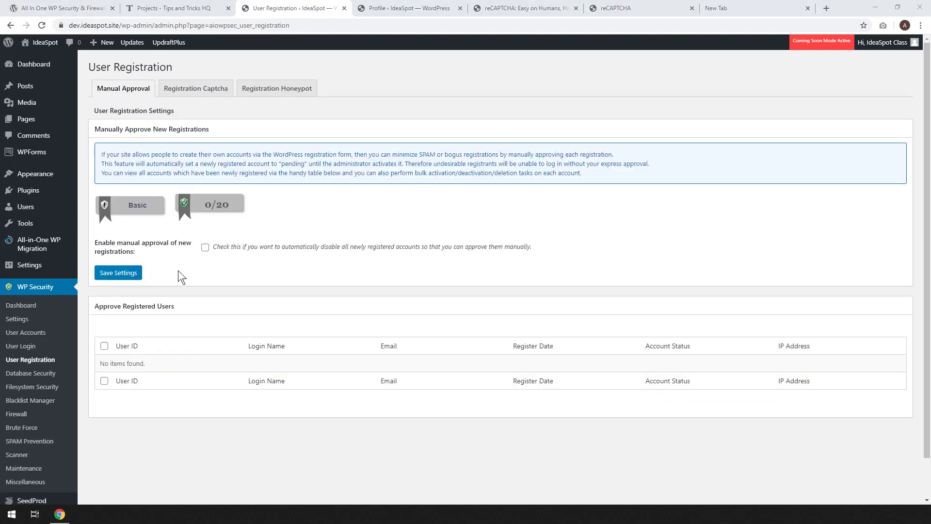
Tick Enable manual approval of new registrations and save it, ending with the option on.
{"action": "left_click", "coordinate": [206, 251]}
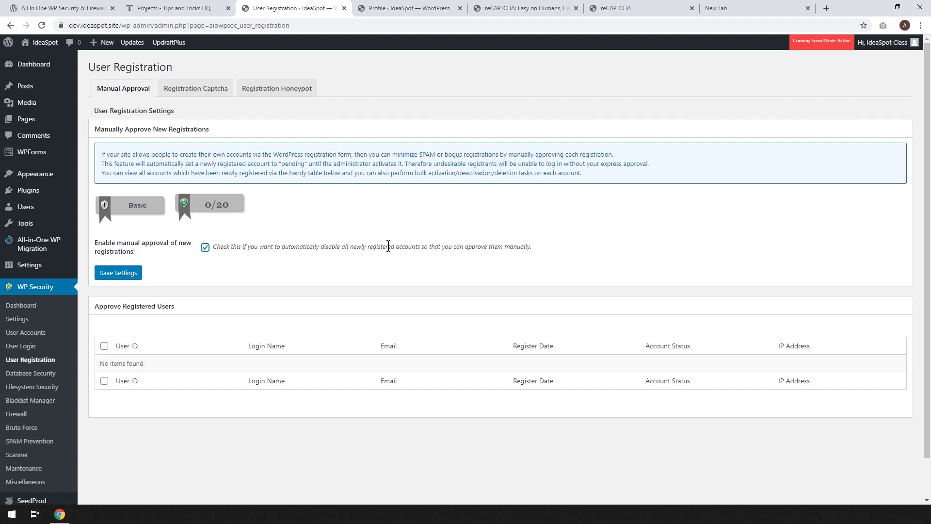
{"action": "left_click", "coordinate": [119, 273]}
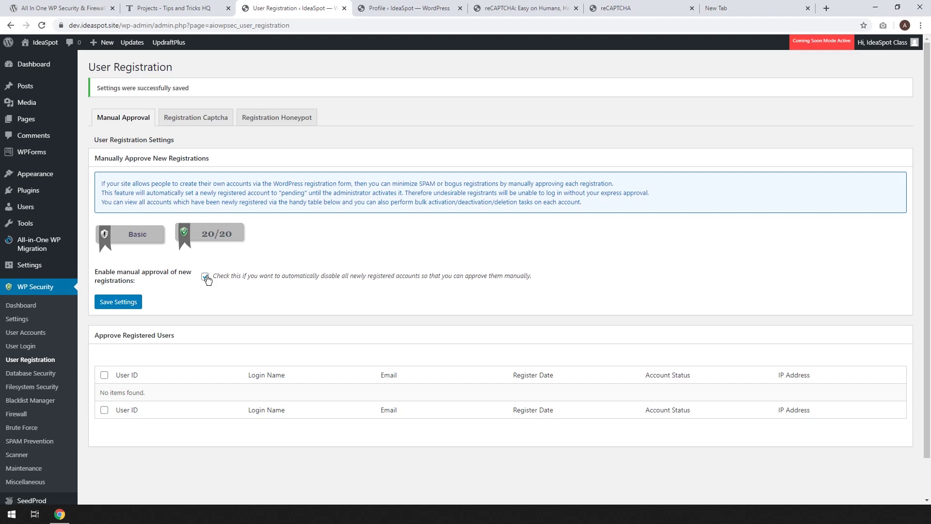
{"action": "left_click", "coordinate": [205, 276]}
{"action": "left_click", "coordinate": [205, 275]}
{"action": "left_click", "coordinate": [205, 276]}
{"action": "left_click", "coordinate": [120, 302]}
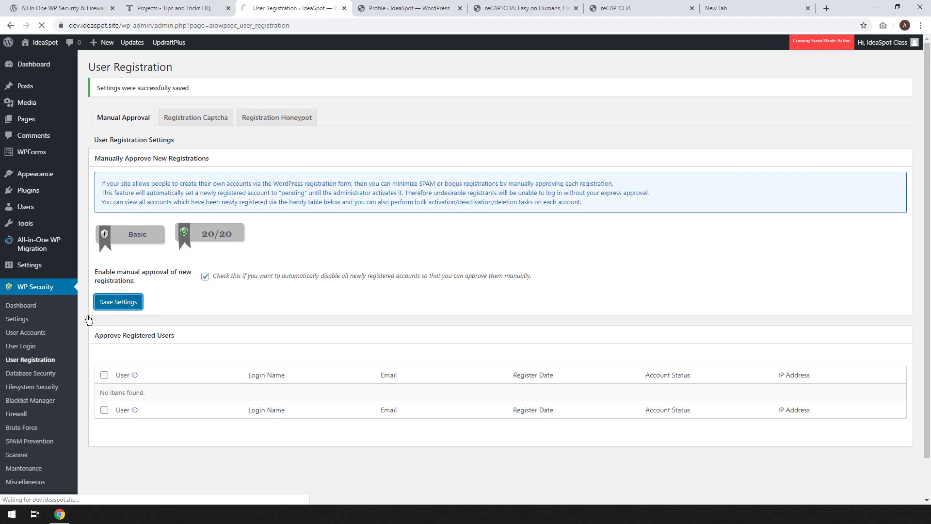
Enable the captcha on the registration page and save.
{"action": "left_click", "coordinate": [197, 125]}
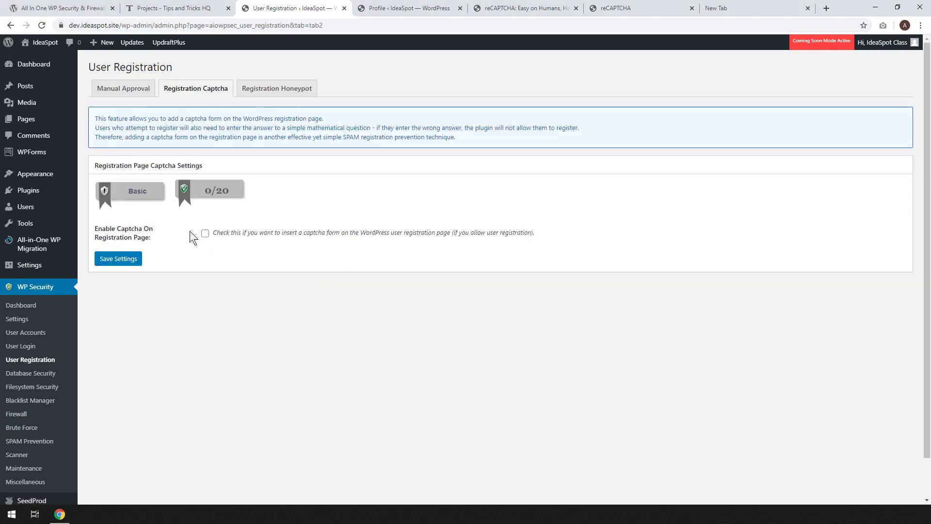
{"action": "left_click", "coordinate": [206, 233]}
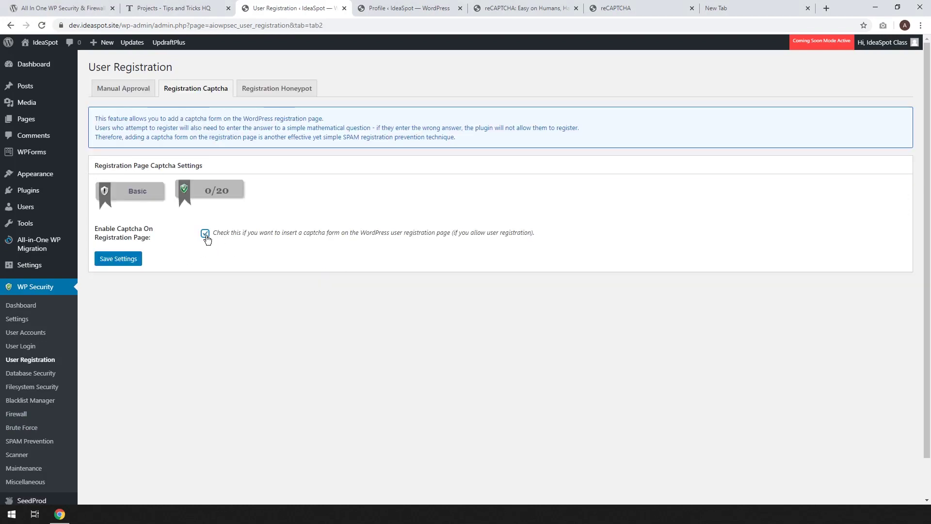
{"action": "left_click", "coordinate": [113, 260]}
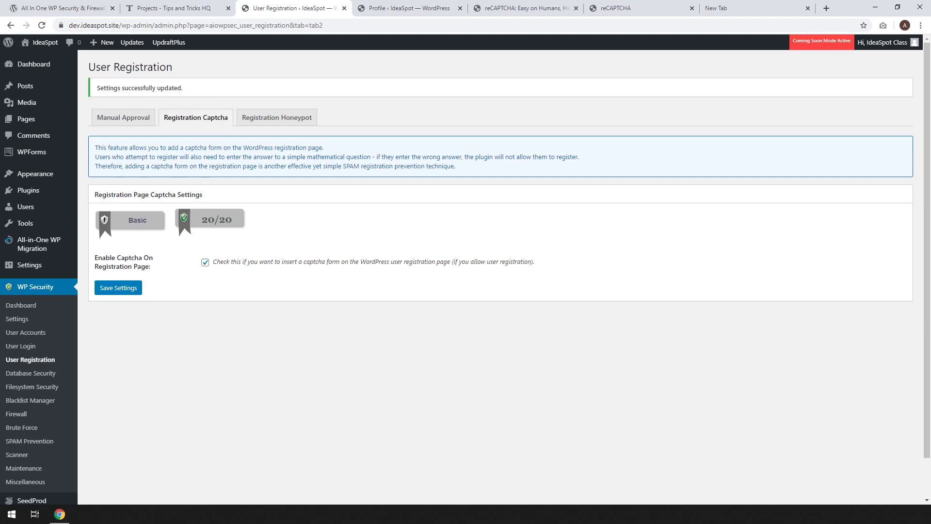
Enable the registration honeypot and save it.
{"action": "left_click", "coordinate": [277, 118]}
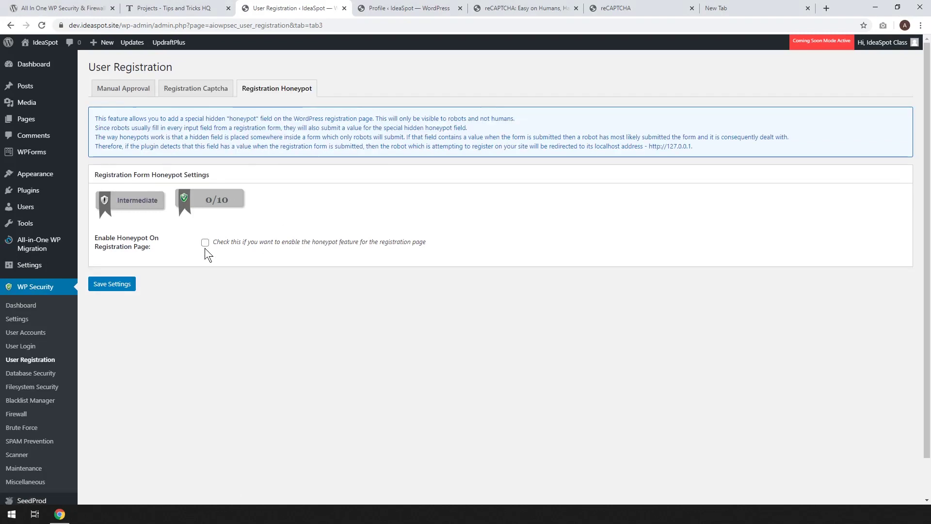
{"action": "left_click", "coordinate": [205, 242]}
{"action": "left_click", "coordinate": [107, 285]}
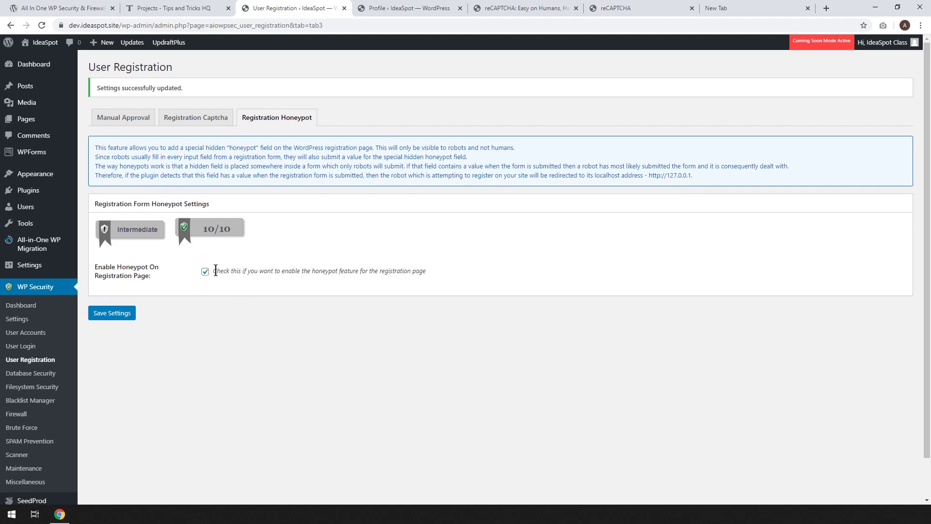
{"action": "left_click", "coordinate": [114, 314]}
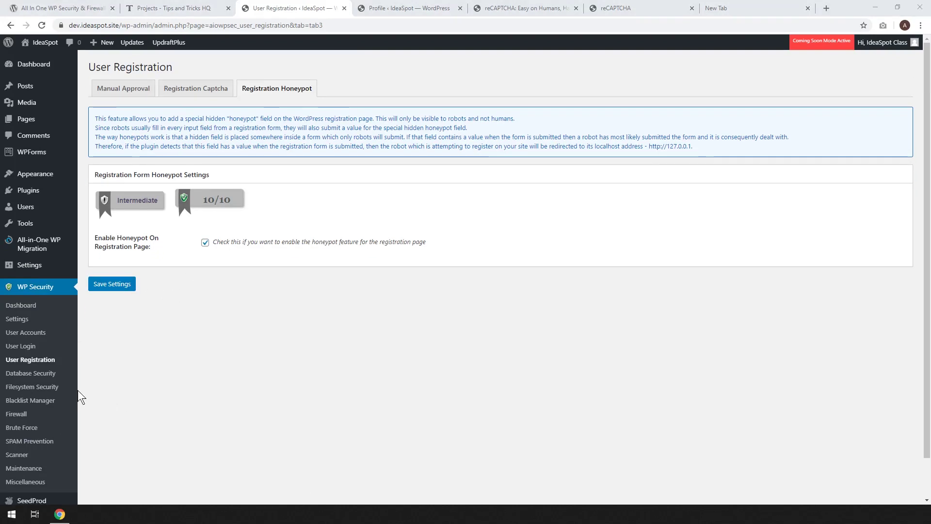
{"action": "left_click", "coordinate": [41, 375]}
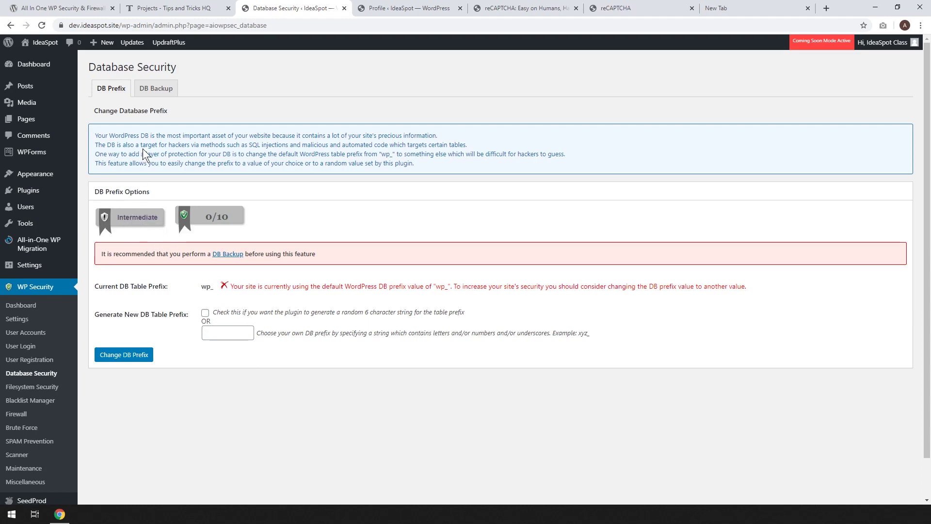
Turn on automated database backups every 4 weeks, keeping 12 backup files, and save.
{"action": "left_click", "coordinate": [153, 93]}
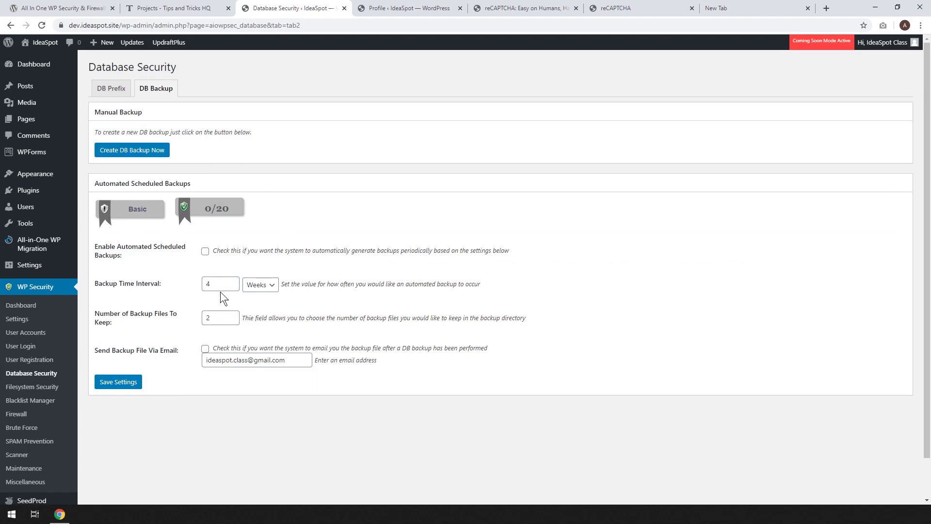
{"action": "left_click", "coordinate": [205, 251]}
{"action": "left_click_drag", "start_coordinate": [220, 317], "coordinate": [134, 313]}
{"action": "type", "text": "12"}
{"action": "left_click", "coordinate": [260, 324]}
{"action": "left_click", "coordinate": [116, 383]}
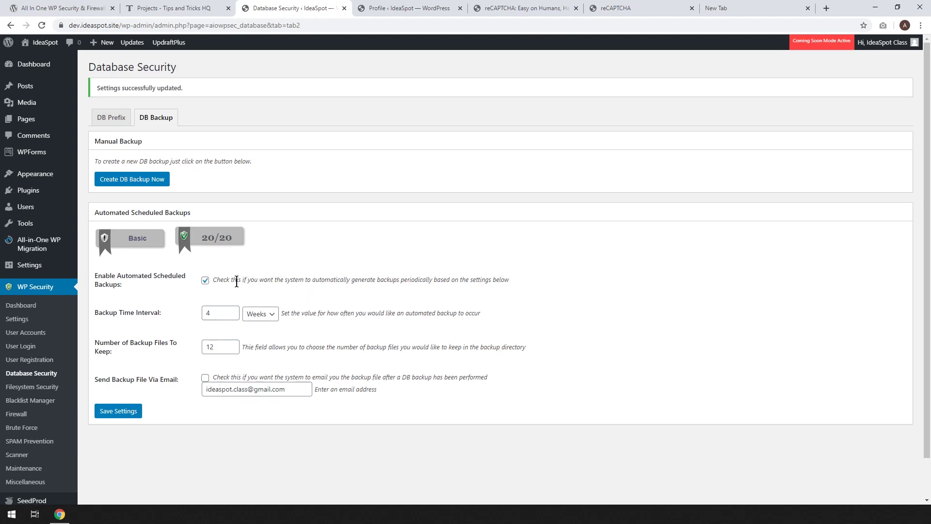
{"action": "left_click", "coordinate": [35, 389]}
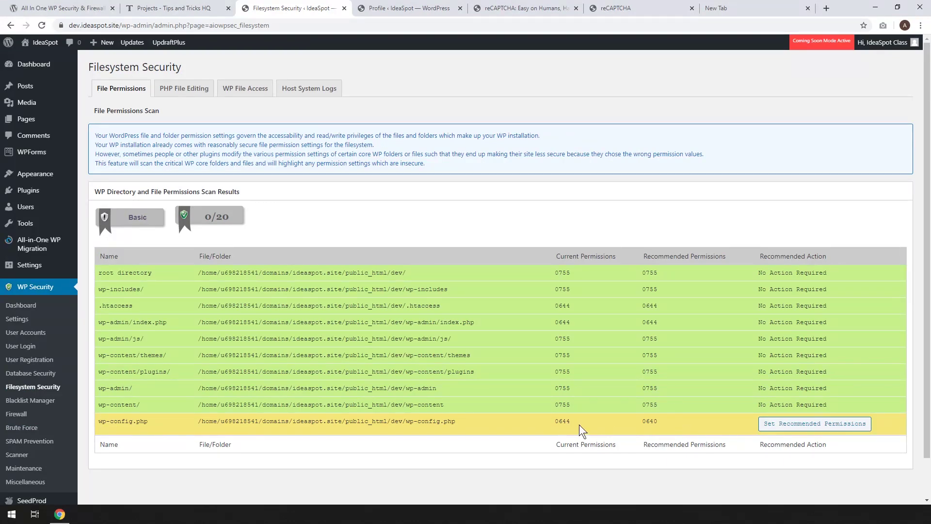
Apply the recommended 0640 permissions to wp-config.php and reload to refresh the score.
{"action": "left_click", "coordinate": [789, 424]}
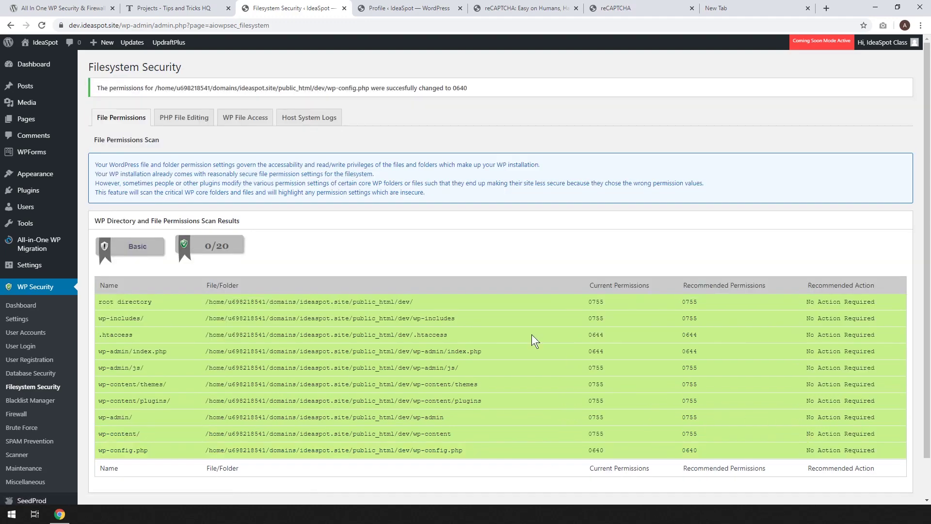
{"action": "scroll", "coordinate": [300, 310], "scroll_direction": "down", "scroll_amount": 1}
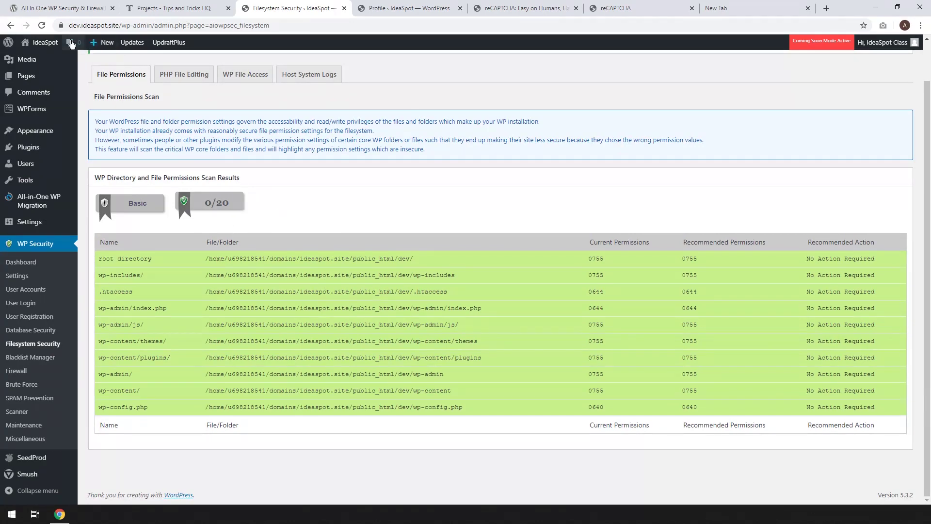
{"action": "left_click", "coordinate": [42, 25]}
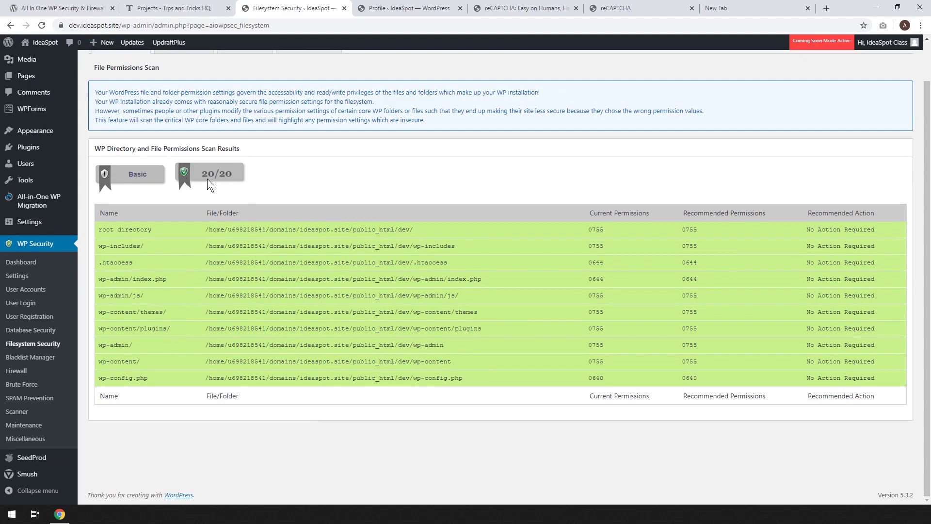
{"action": "scroll", "coordinate": [232, 268], "scroll_direction": "up", "scroll_amount": 1}
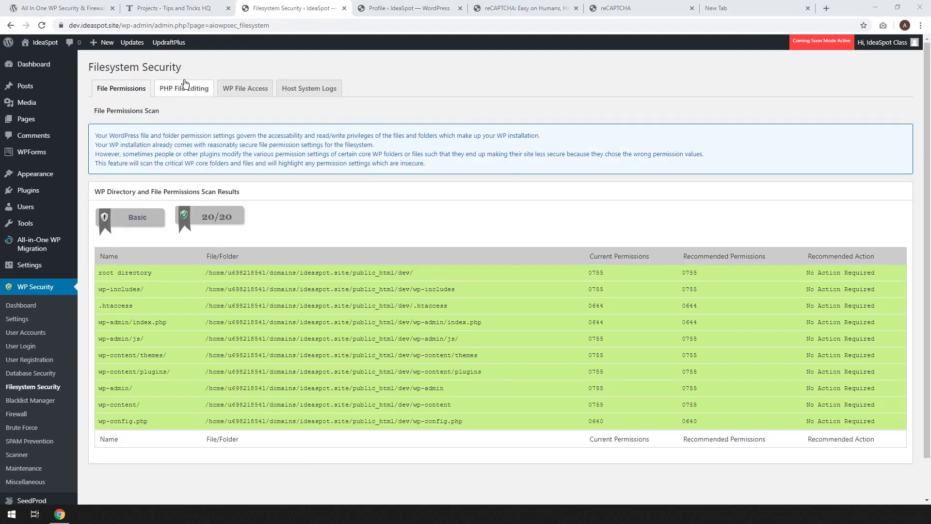
On the WP File Access tab, block access to default install files like readme.html and license.txt, and save.
{"action": "left_click", "coordinate": [175, 93]}
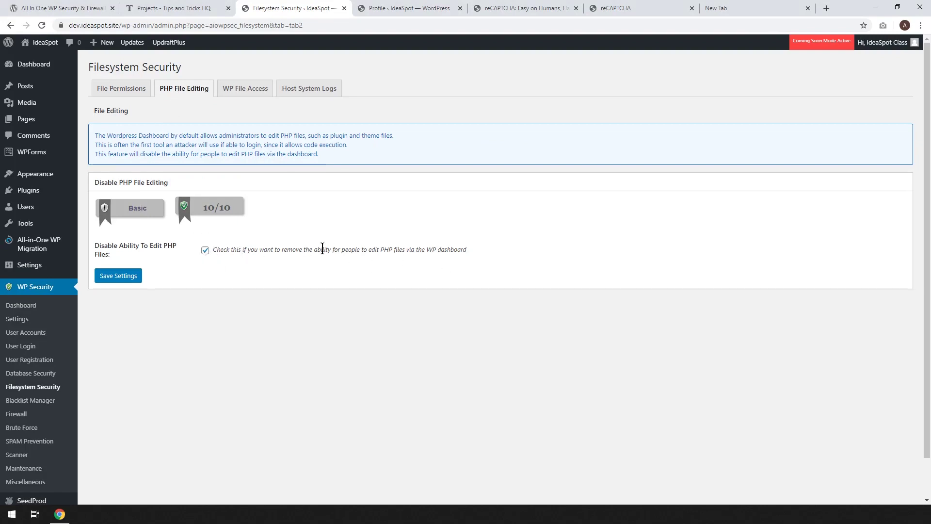
{"action": "left_click", "coordinate": [259, 90]}
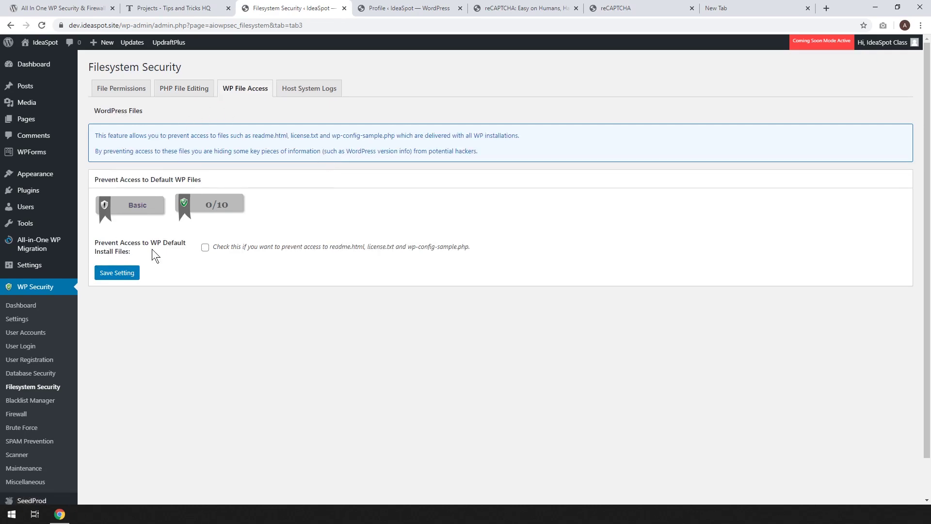
{"action": "left_click", "coordinate": [205, 248]}
{"action": "left_click", "coordinate": [121, 273]}
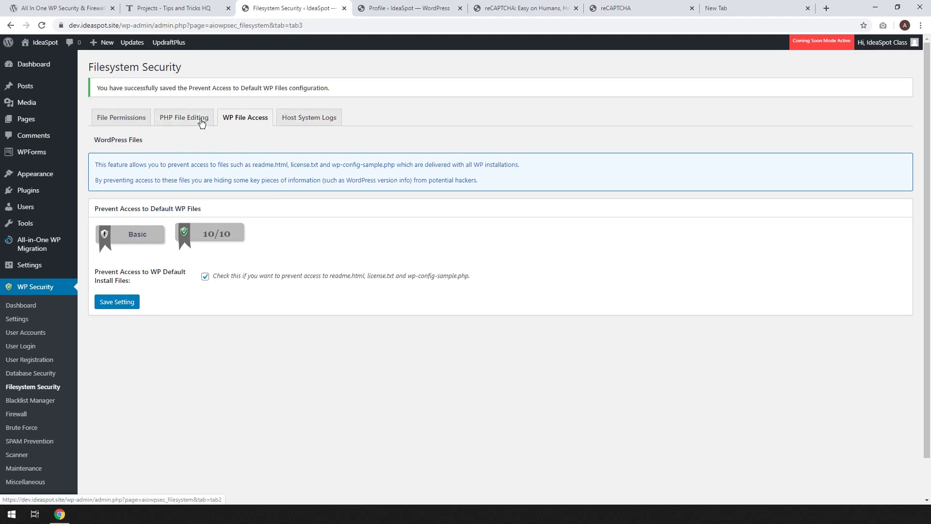
{"action": "left_click", "coordinate": [304, 119]}
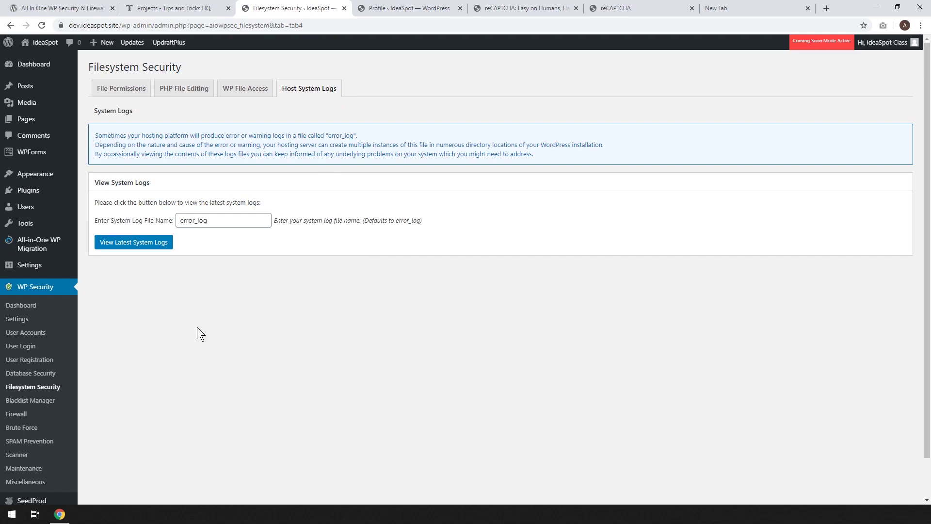
Go to WP Security's Blacklist Manager, where IP and user agent blacklisting are unchecked.
{"action": "mouse_move", "coordinate": [165, 46]}
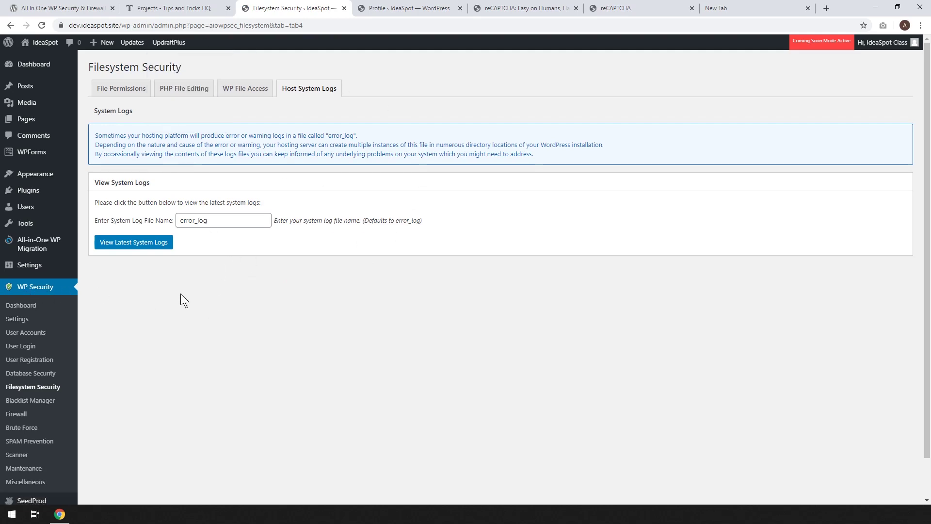
{"action": "scroll", "coordinate": [256, 325], "scroll_direction": "down", "scroll_amount": 1}
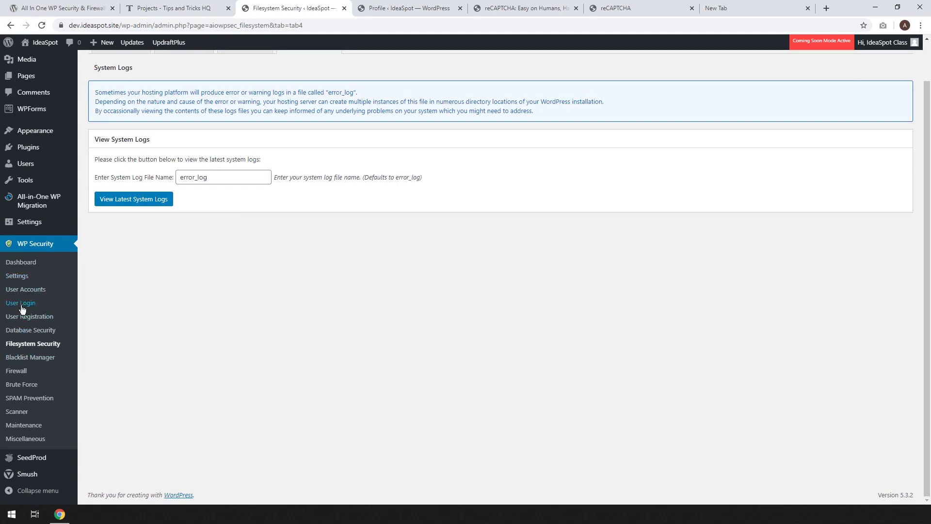
{"action": "scroll", "coordinate": [21, 308], "scroll_direction": "up", "scroll_amount": 1}
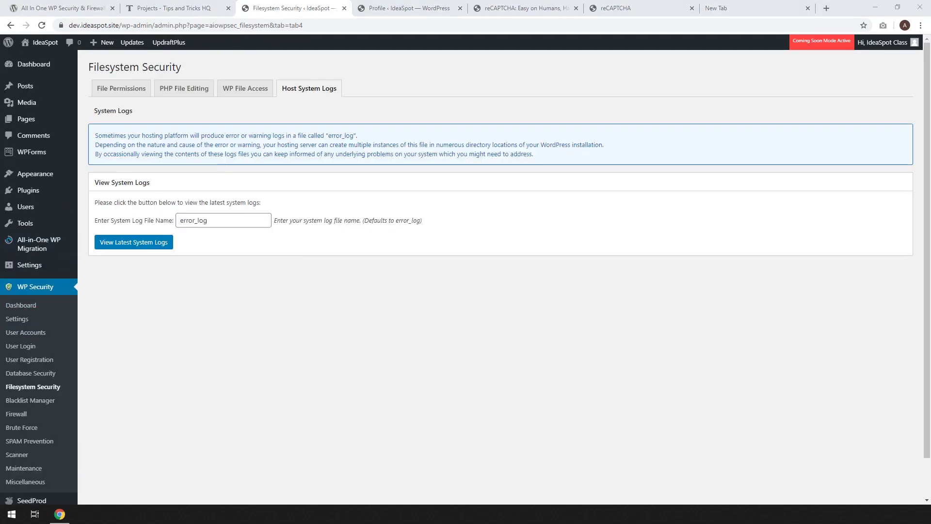
{"action": "left_click", "coordinate": [38, 401]}
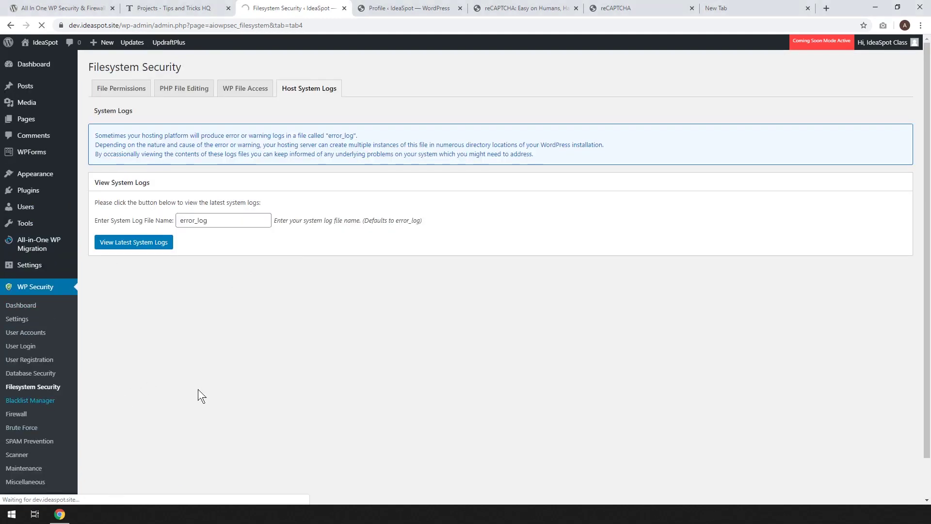
{"action": "scroll", "coordinate": [415, 388], "scroll_direction": "down", "scroll_amount": 2}
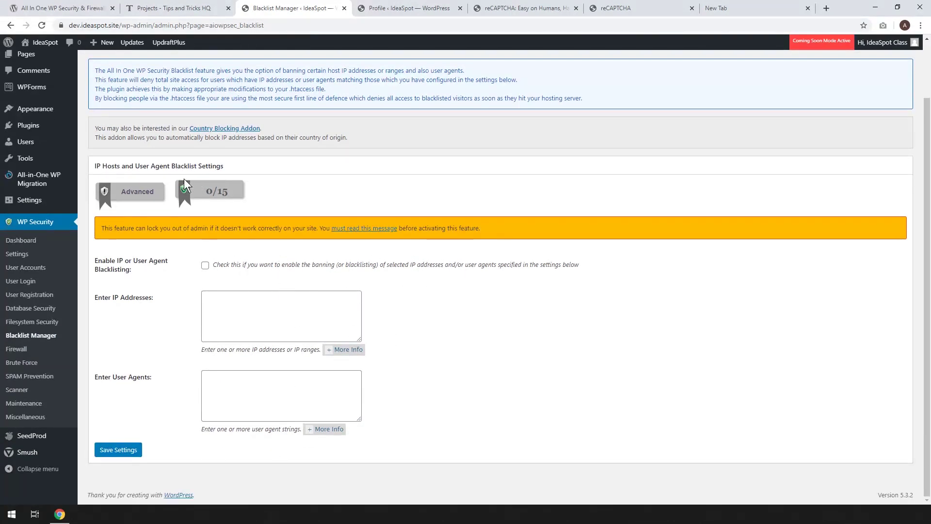
{"action": "left_click", "coordinate": [205, 265]}
{"action": "left_click", "coordinate": [123, 451]}
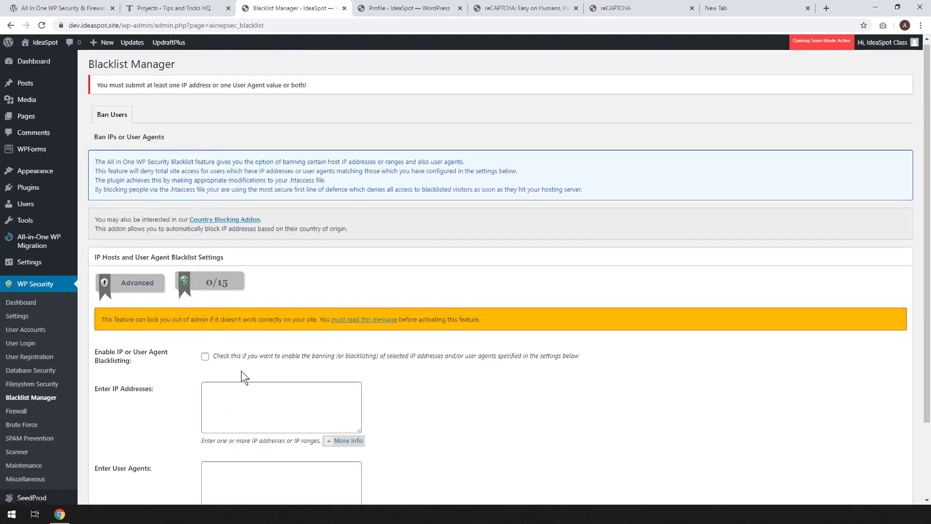
{"action": "scroll", "coordinate": [240, 370], "scroll_direction": "down", "scroll_amount": 2}
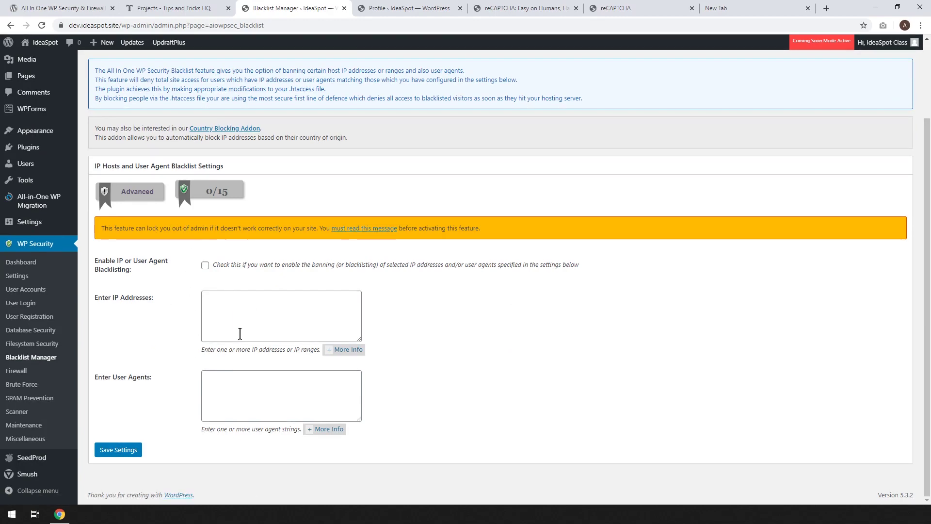
{"action": "scroll", "coordinate": [237, 337], "scroll_direction": "up", "scroll_amount": 2}
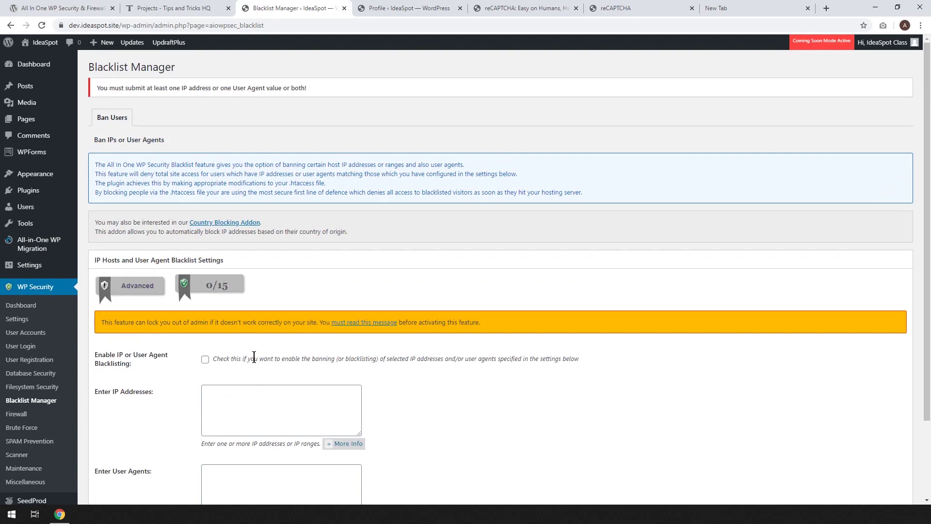
{"action": "scroll", "coordinate": [262, 339], "scroll_direction": "down", "scroll_amount": 2}
{"action": "scroll", "coordinate": [268, 315], "scroll_direction": "up", "scroll_amount": 2}
{"action": "scroll", "coordinate": [475, 217], "scroll_direction": "down", "scroll_amount": 1}
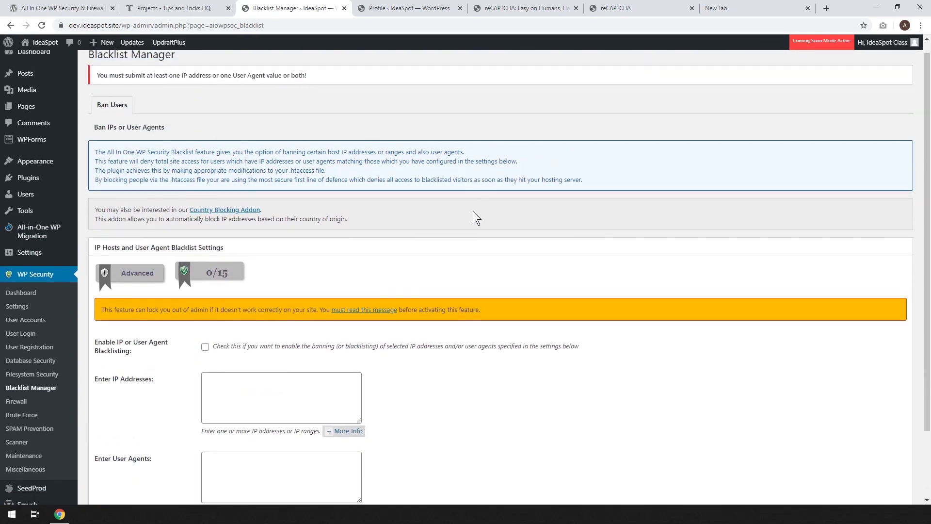
{"action": "scroll", "coordinate": [476, 217], "scroll_direction": "down", "scroll_amount": 2}
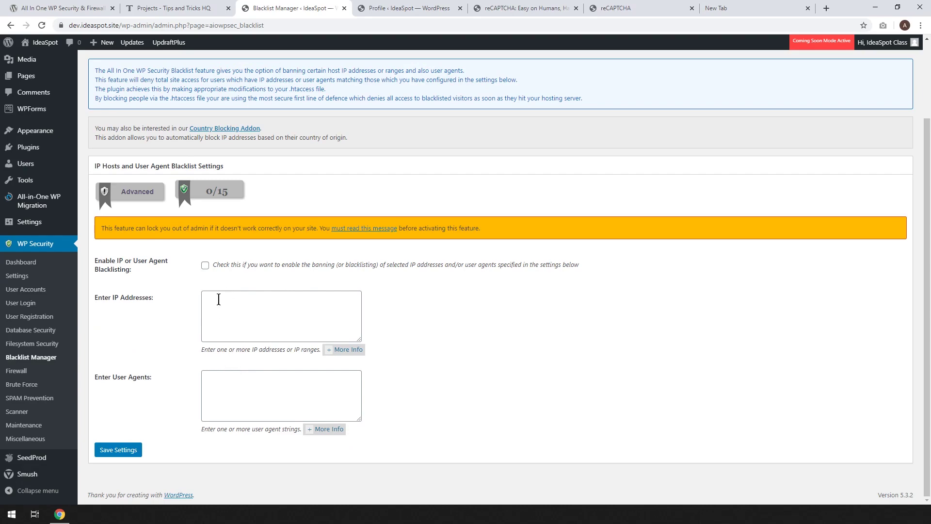
On the Firewall page, enable basic firewall protection and debug.log blocking, and save both.
{"action": "left_click", "coordinate": [18, 371]}
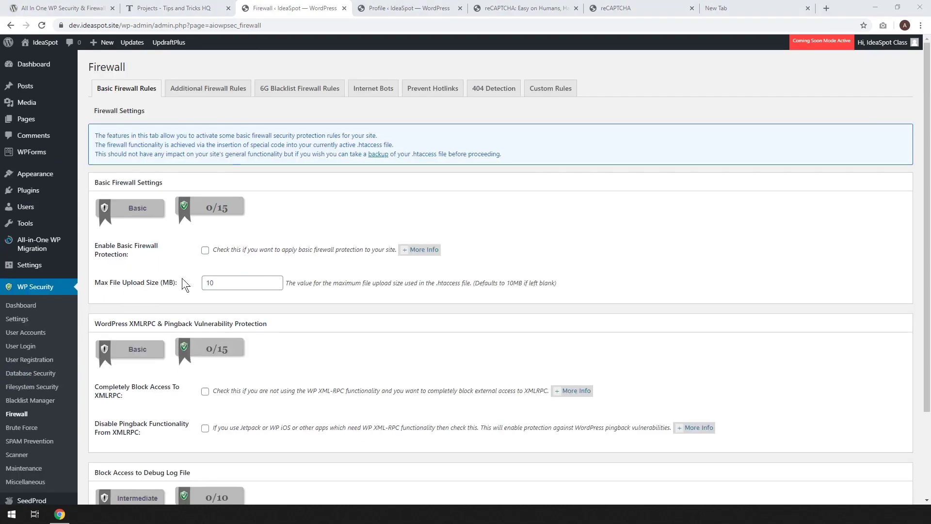
{"action": "left_click", "coordinate": [205, 250]}
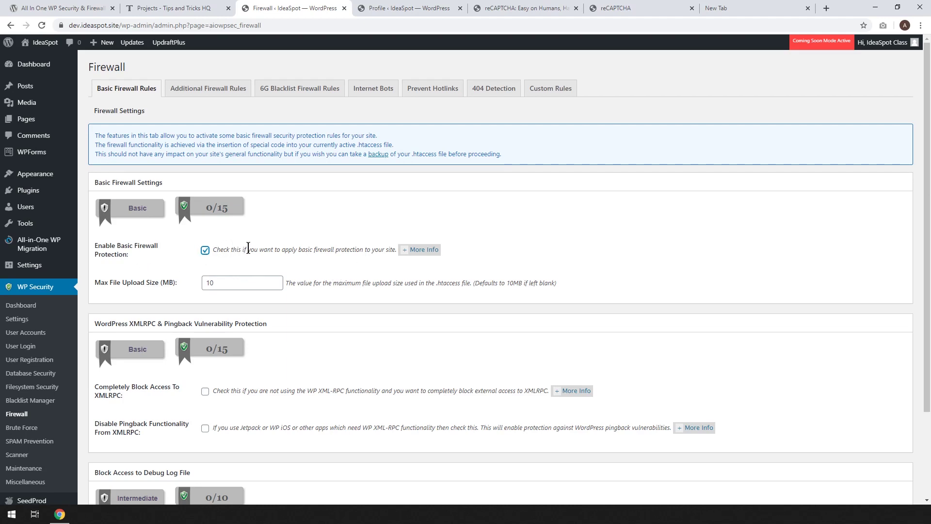
{"action": "left_click", "coordinate": [417, 250]}
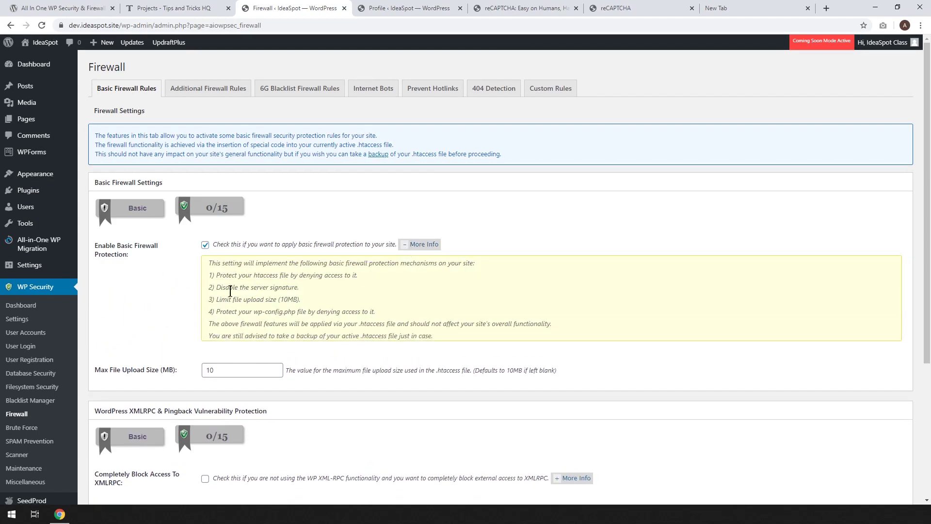
{"action": "scroll", "coordinate": [244, 269], "scroll_direction": "down", "scroll_amount": 2}
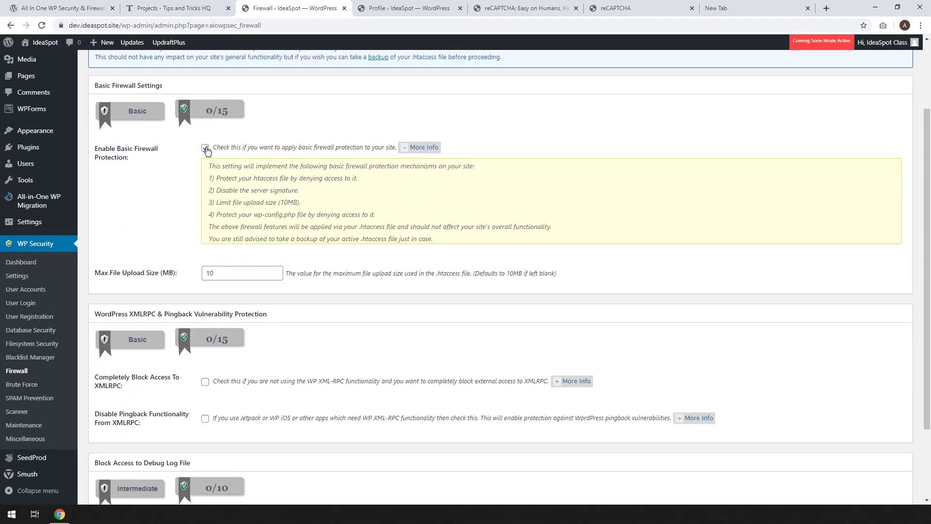
{"action": "scroll", "coordinate": [203, 234], "scroll_direction": "down", "scroll_amount": 2}
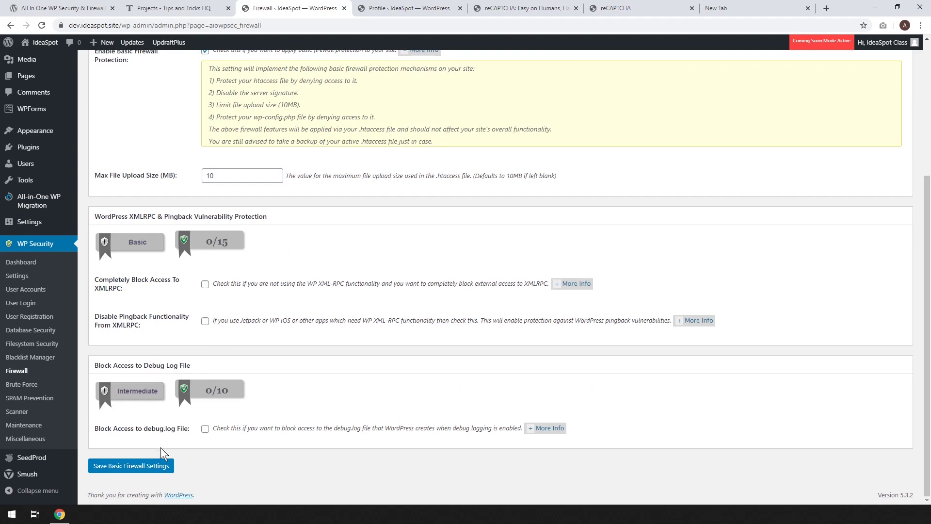
{"action": "left_click", "coordinate": [205, 429]}
{"action": "left_click", "coordinate": [156, 465]}
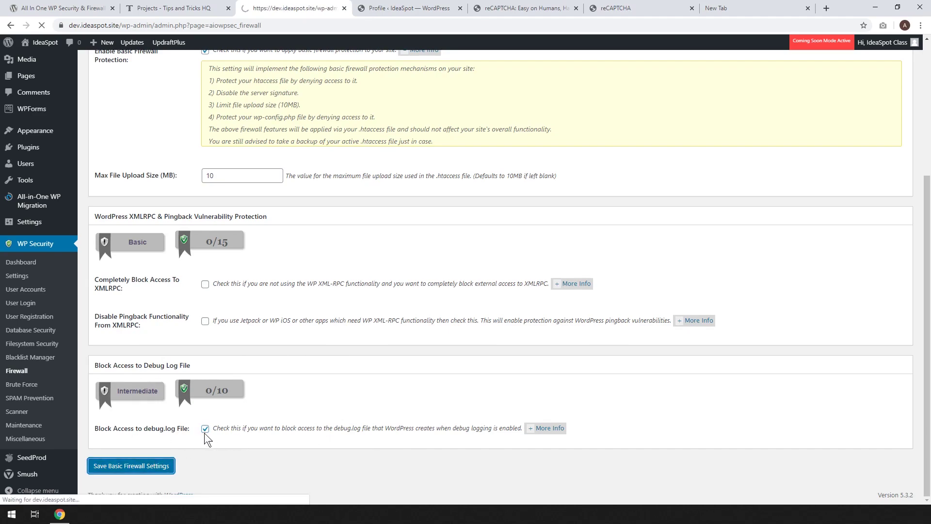
{"action": "scroll", "coordinate": [280, 414], "scroll_direction": "down", "scroll_amount": 3}
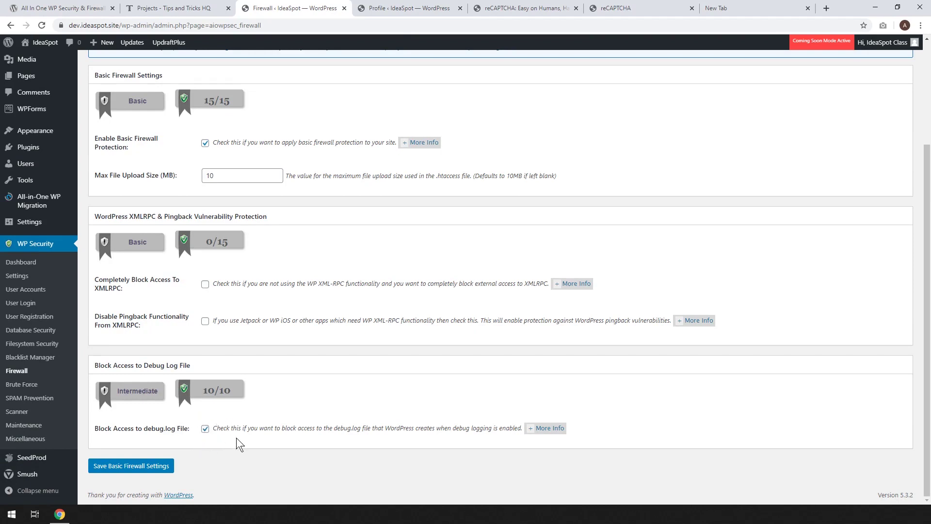
{"action": "scroll", "coordinate": [108, 434], "scroll_direction": "up", "scroll_amount": 3}
{"action": "left_click", "coordinate": [208, 88]}
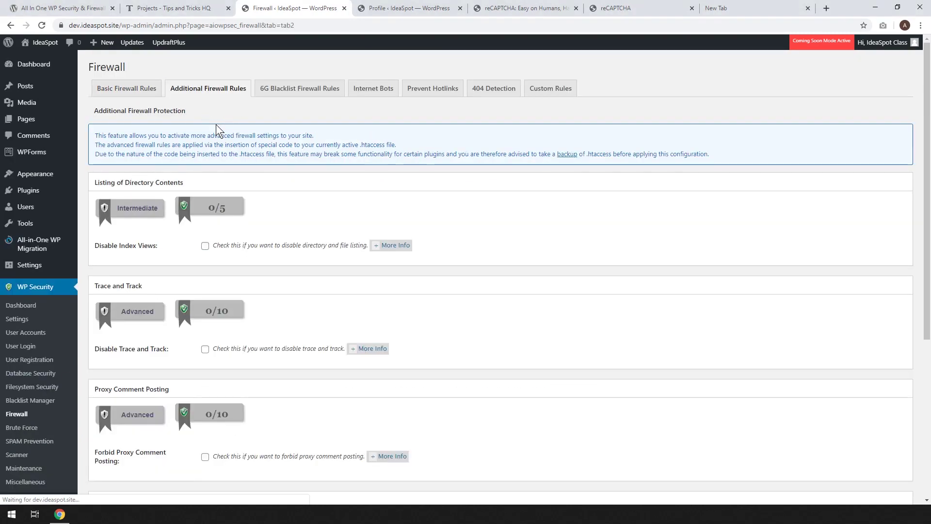
Turn on disabling of index views, trace and track, and proxy comment posting.
{"action": "scroll", "coordinate": [322, 194], "scroll_direction": "down", "scroll_amount": 2}
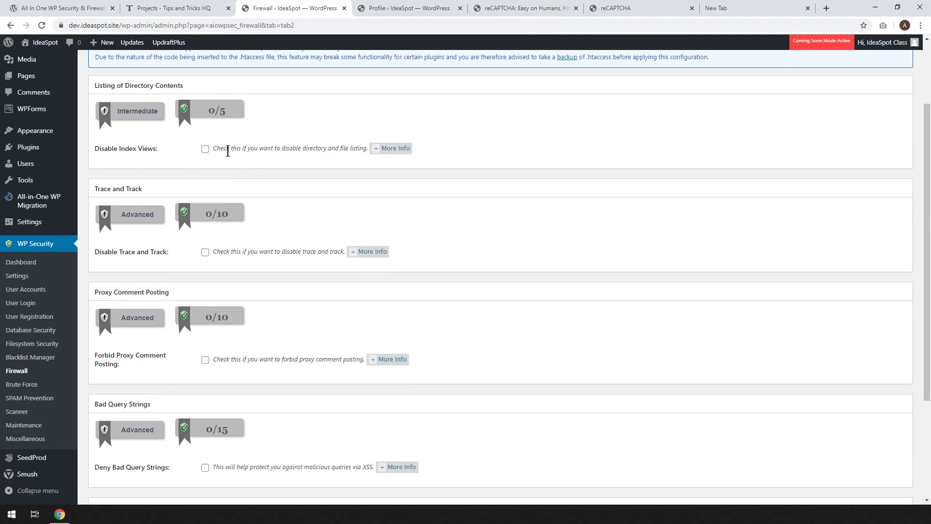
{"action": "left_click", "coordinate": [205, 149]}
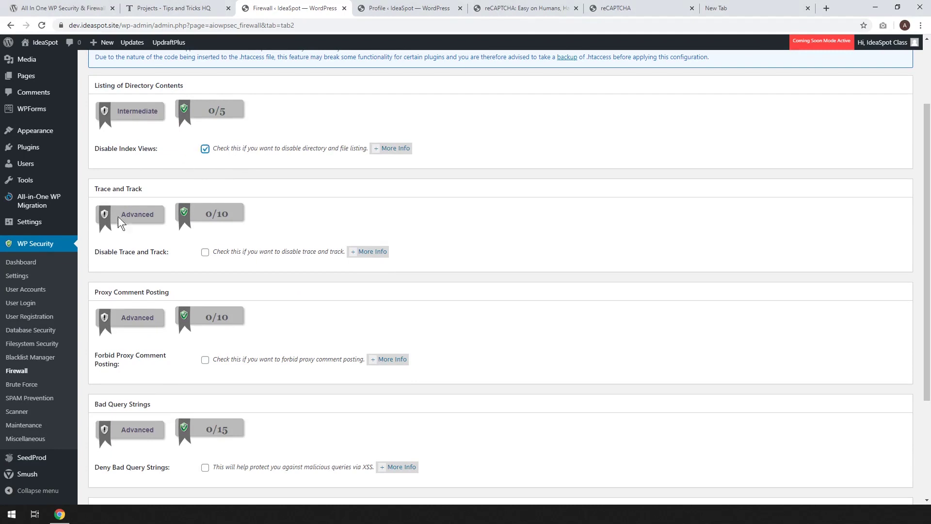
{"action": "left_click", "coordinate": [205, 252]}
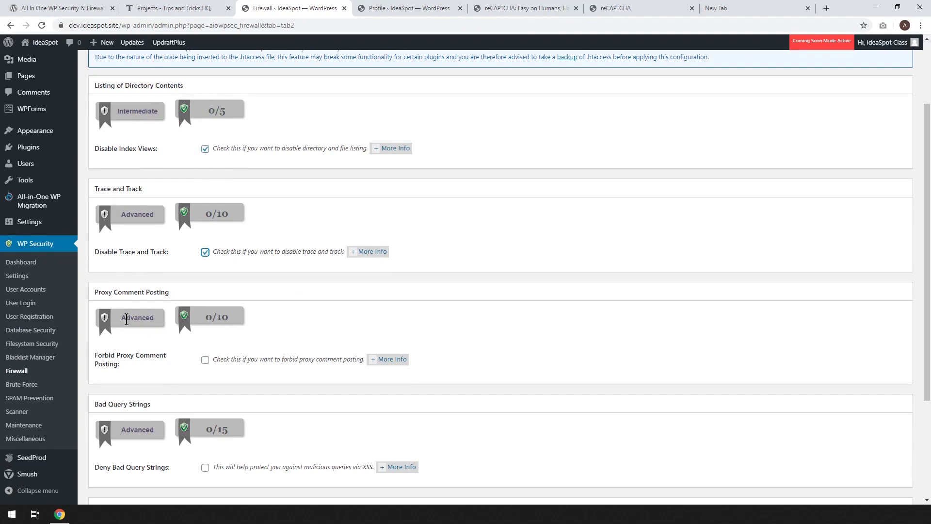
{"action": "left_click", "coordinate": [206, 361]}
{"action": "scroll", "coordinate": [310, 359], "scroll_direction": "down", "scroll_amount": 1}
{"action": "scroll", "coordinate": [310, 359], "scroll_direction": "down", "scroll_amount": 3}
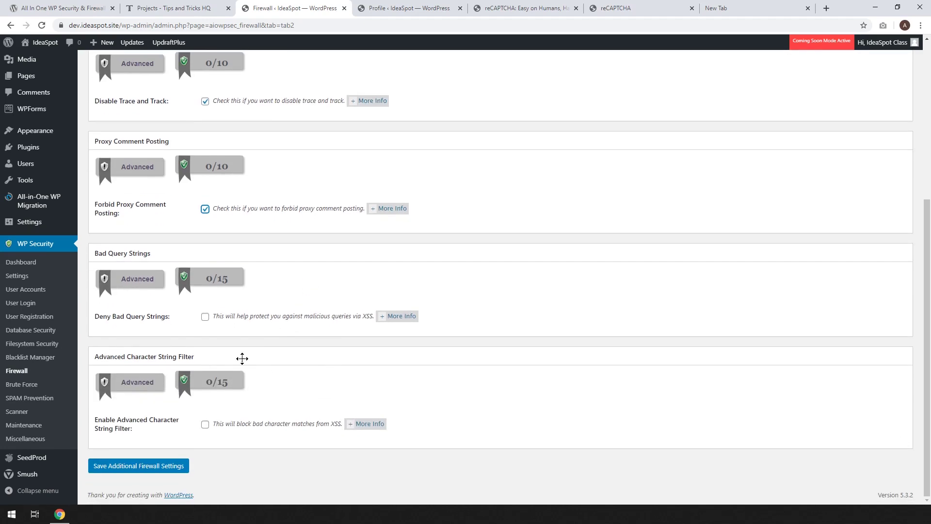
Enable bad query string denial and the advanced character string filter, then save the additional firewall settings.
{"action": "left_click", "coordinate": [205, 317]}
{"action": "left_click", "coordinate": [205, 425]}
{"action": "left_click", "coordinate": [135, 469]}
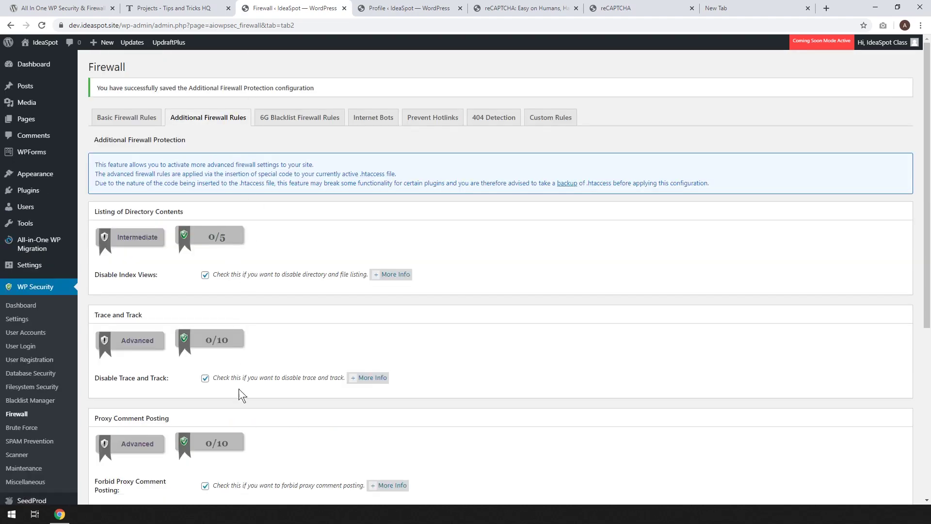
{"action": "scroll", "coordinate": [239, 380], "scroll_direction": "down", "scroll_amount": 5}
{"action": "scroll", "coordinate": [259, 391], "scroll_direction": "up", "scroll_amount": 4}
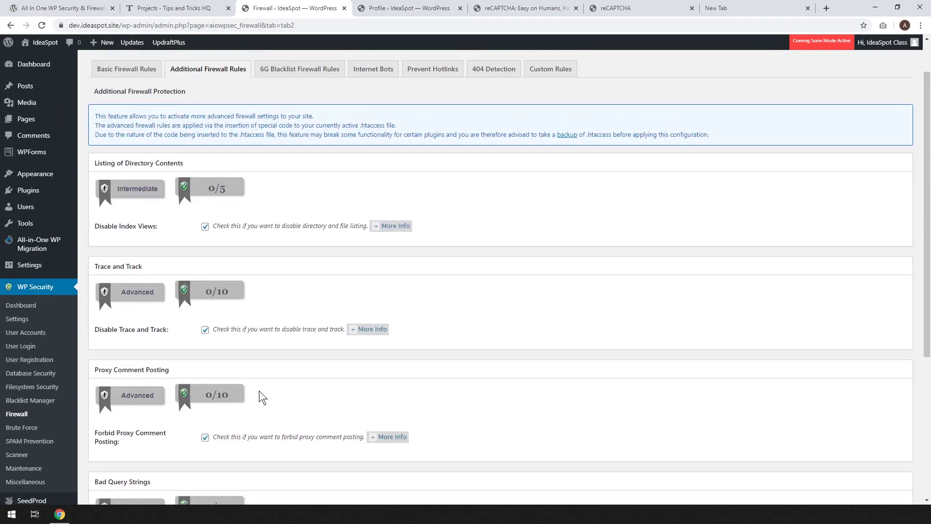
{"action": "scroll", "coordinate": [241, 295], "scroll_direction": "down", "scroll_amount": 5}
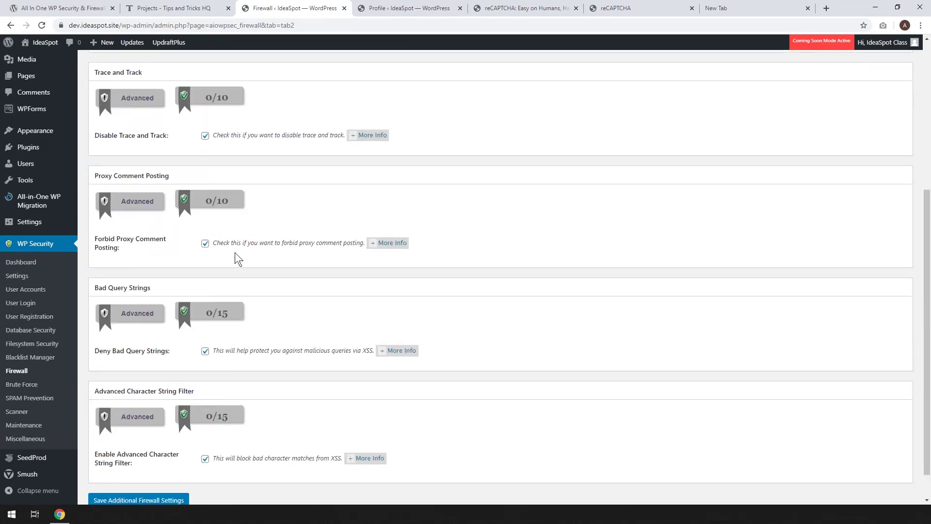
{"action": "scroll", "coordinate": [258, 395], "scroll_direction": "up", "scroll_amount": 6}
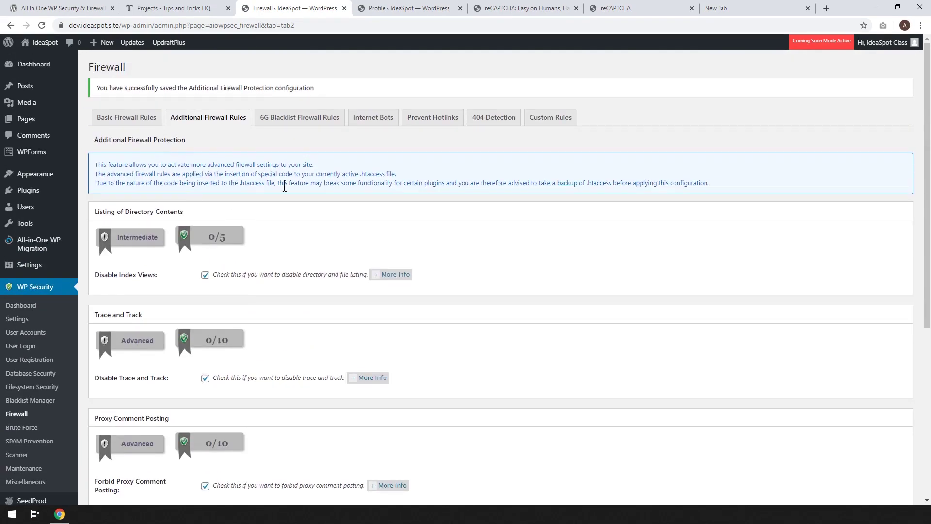
{"action": "left_click", "coordinate": [301, 124]}
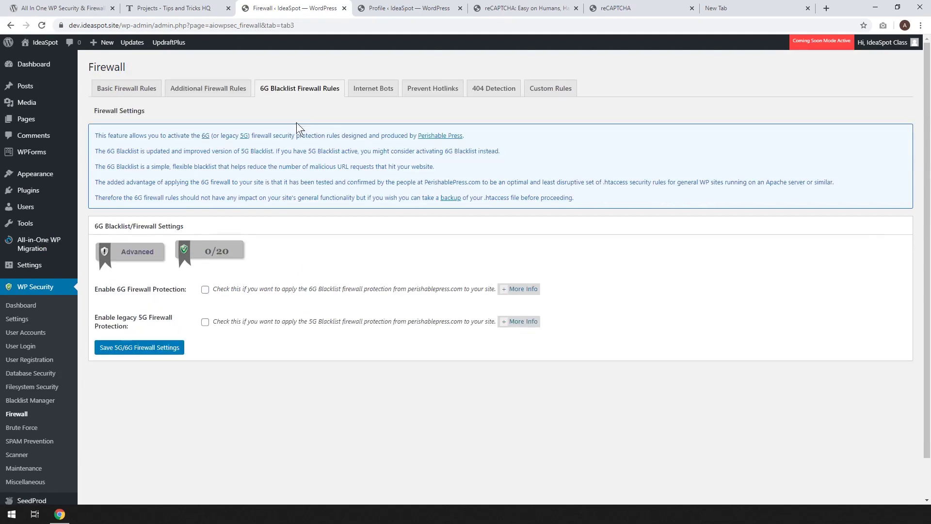
Enable 6G and legacy 5G firewall protection and save the 5G/6G firewall settings.
{"action": "left_click", "coordinate": [205, 290]}
{"action": "left_click", "coordinate": [205, 322]}
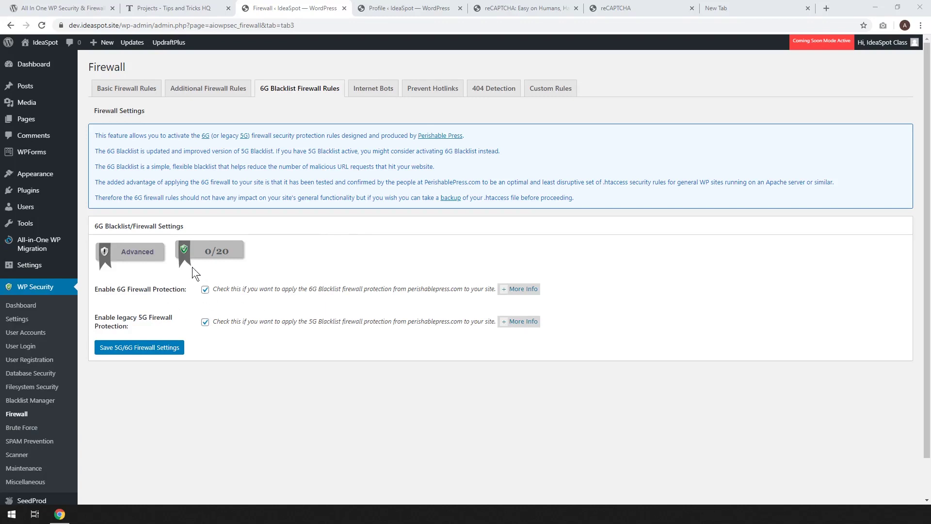
{"action": "left_click", "coordinate": [148, 352]}
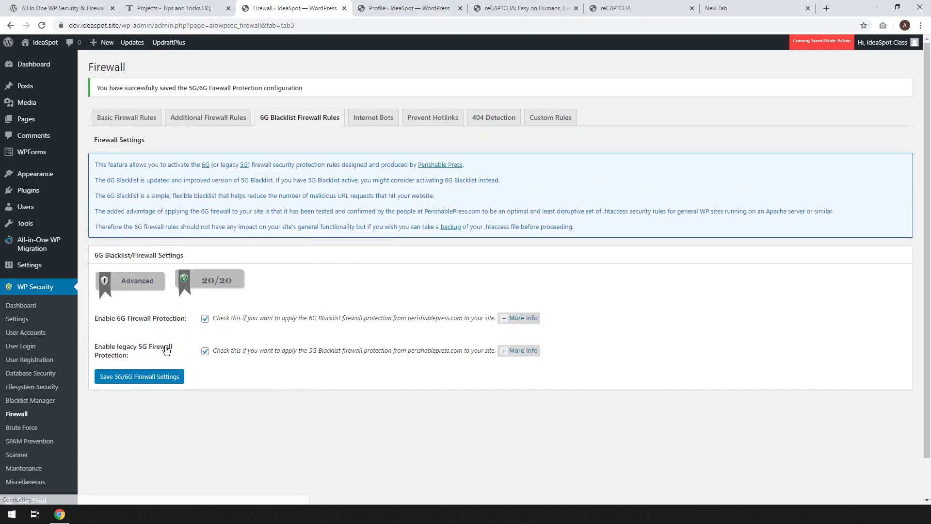
{"action": "left_click", "coordinate": [368, 119]}
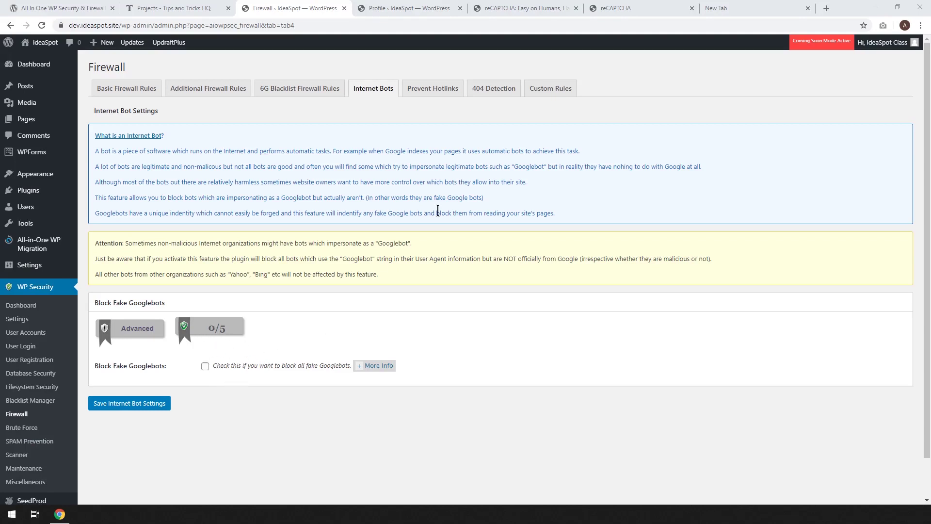
Enable Prevent Image Hotlinking on the Prevent Hotlinks tab and save it.
{"action": "left_click", "coordinate": [433, 90]}
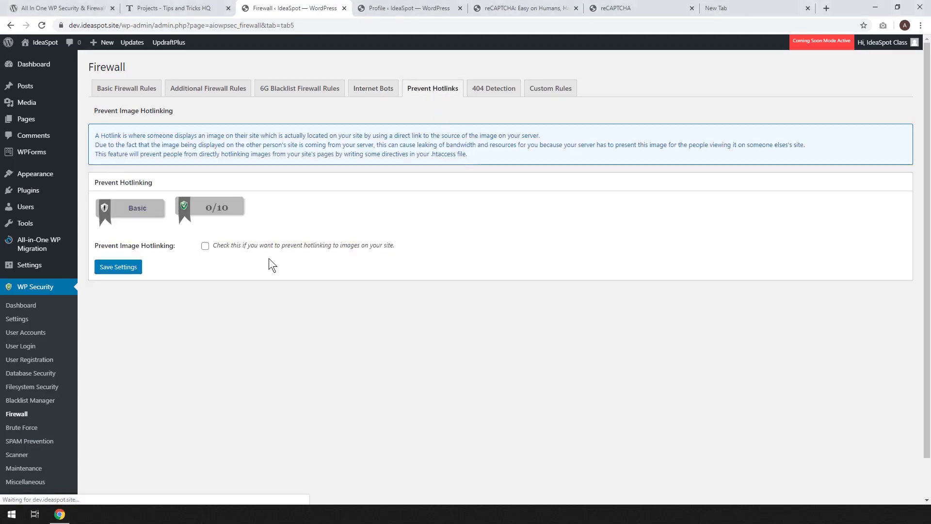
{"action": "left_click", "coordinate": [204, 246]}
{"action": "left_click", "coordinate": [137, 267]}
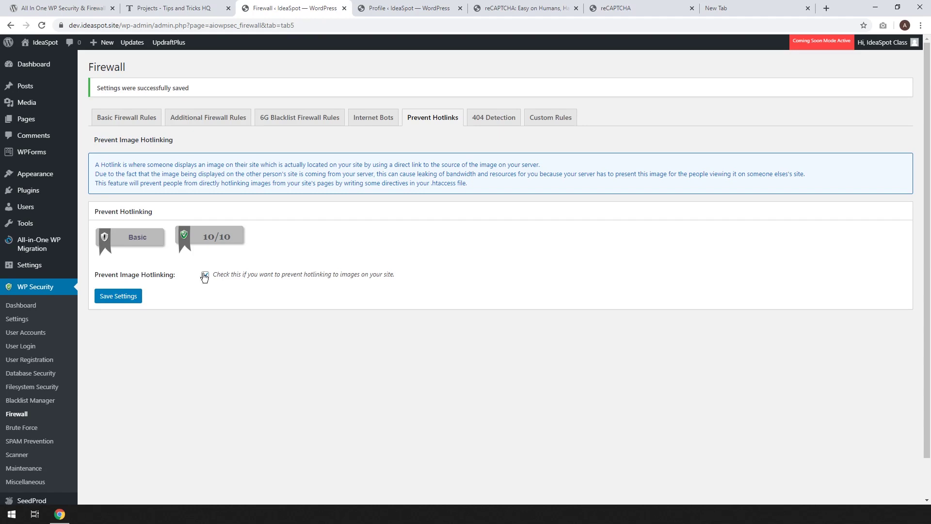
{"action": "left_click", "coordinate": [494, 117]}
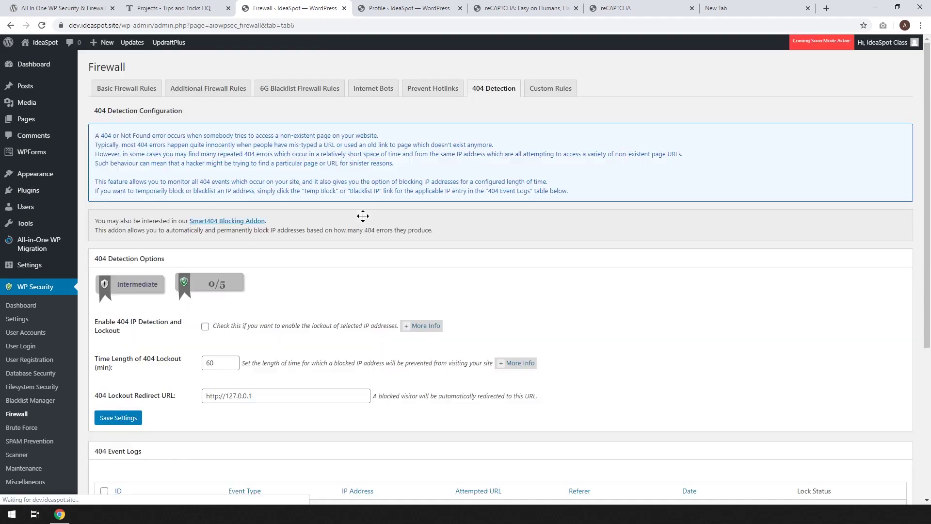
Review the 404 Detection and Custom Rules tabs without changes, then go to Brute Force.
{"action": "scroll", "coordinate": [478, 281], "scroll_direction": "down", "scroll_amount": 3}
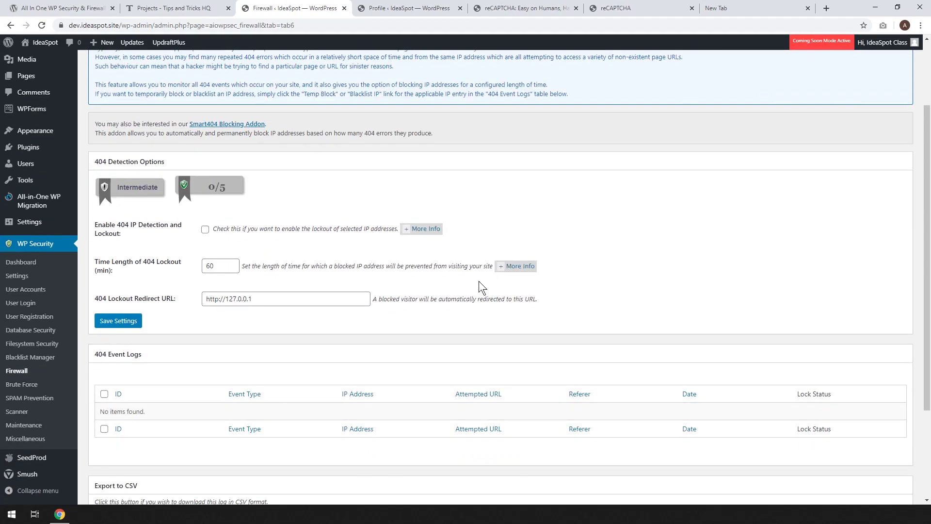
{"action": "scroll", "coordinate": [479, 281], "scroll_direction": "down", "scroll_amount": 1}
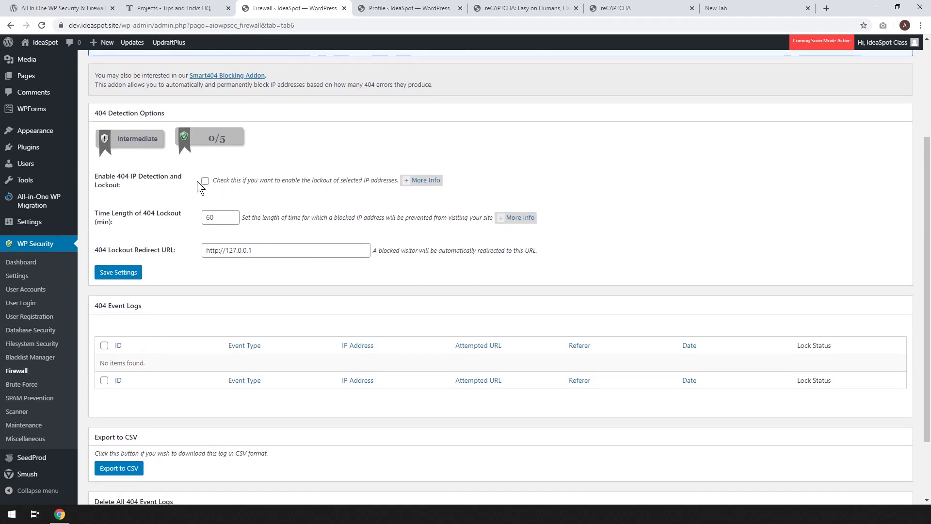
{"action": "scroll", "coordinate": [335, 232], "scroll_direction": "up", "scroll_amount": 3}
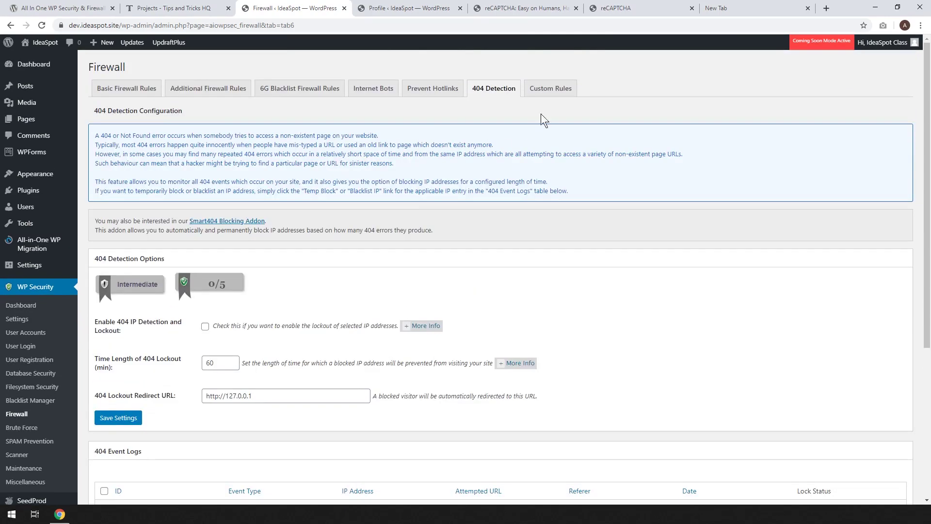
{"action": "left_click", "coordinate": [558, 89]}
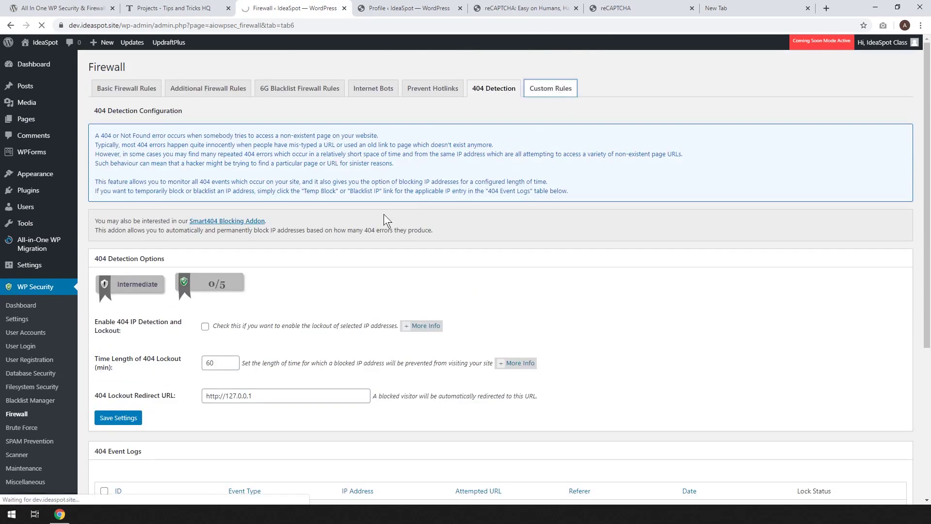
{"action": "scroll", "coordinate": [251, 292], "scroll_direction": "down", "scroll_amount": 3}
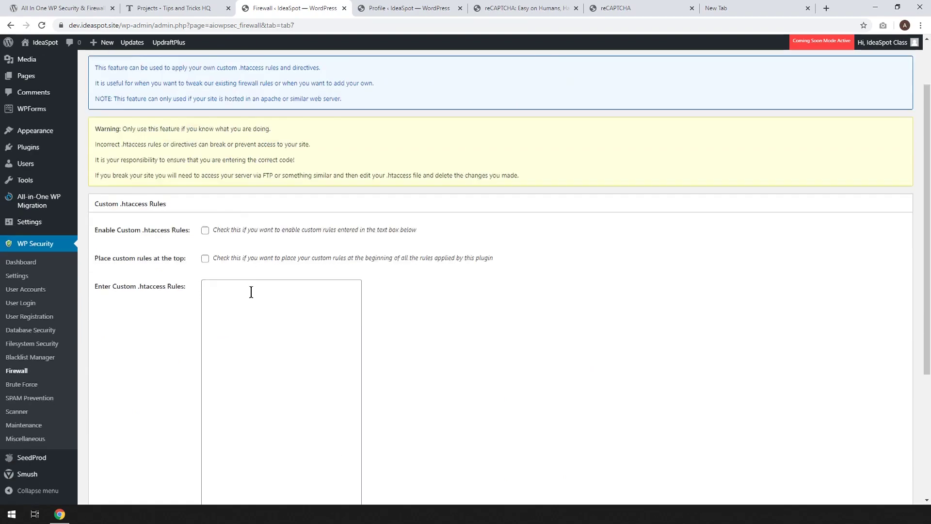
{"action": "scroll", "coordinate": [251, 291], "scroll_direction": "down", "scroll_amount": 2}
{"action": "scroll", "coordinate": [402, 277], "scroll_direction": "down", "scroll_amount": 3}
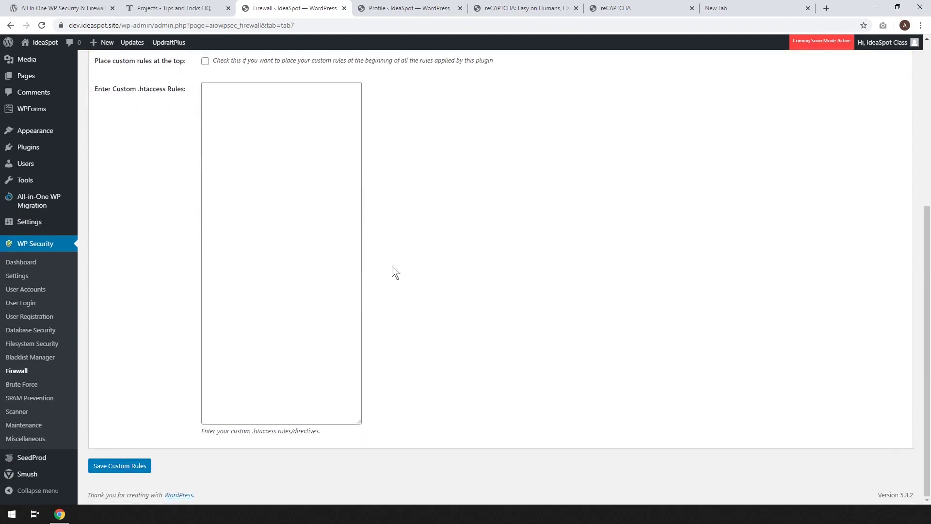
{"action": "scroll", "coordinate": [291, 204], "scroll_direction": "up", "scroll_amount": 6}
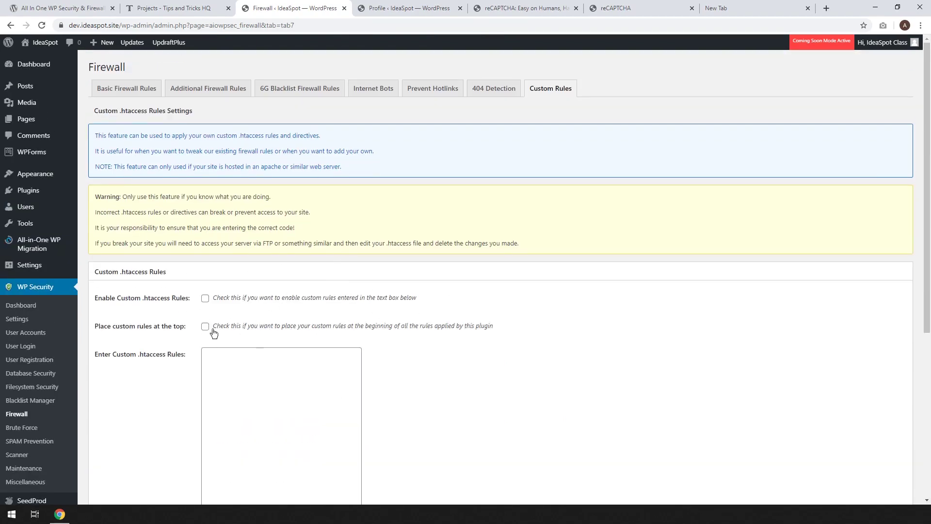
{"action": "scroll", "coordinate": [436, 301], "scroll_direction": "down", "scroll_amount": 2}
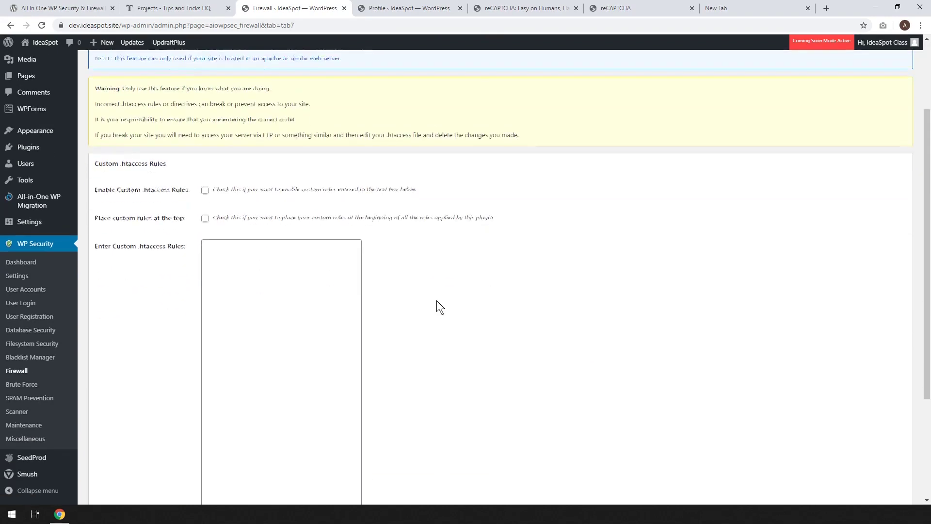
{"action": "scroll", "coordinate": [436, 302], "scroll_direction": "down", "scroll_amount": 3}
{"action": "scroll", "coordinate": [436, 300], "scroll_direction": "up", "scroll_amount": 5}
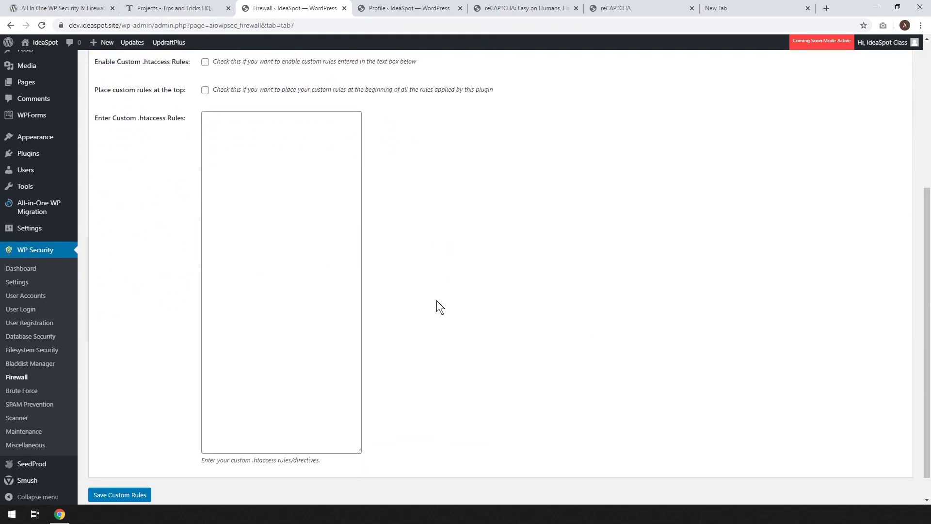
{"action": "left_click", "coordinate": [19, 428]}
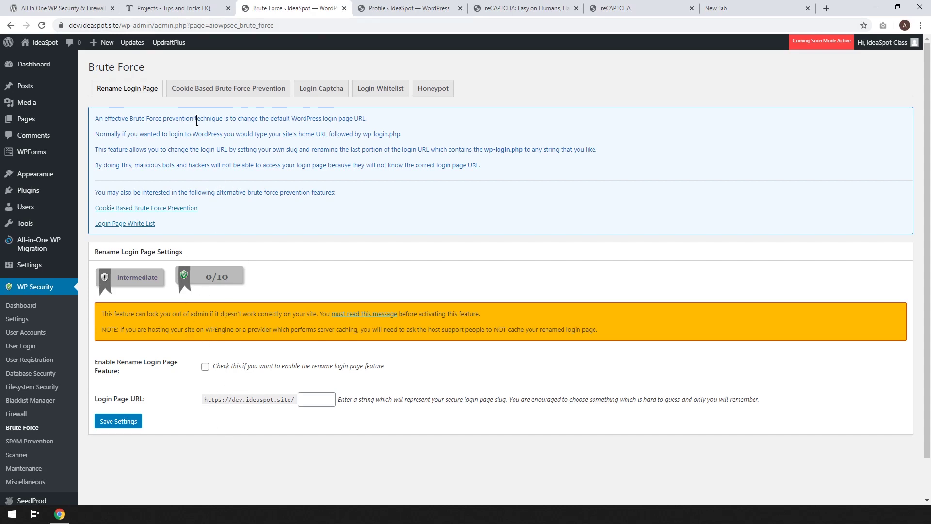
Check 'Use Google reCAPTCHA as default' on the Login Captcha tab, then switch to Google's reCAPTCHA page.
{"action": "left_click", "coordinate": [322, 93]}
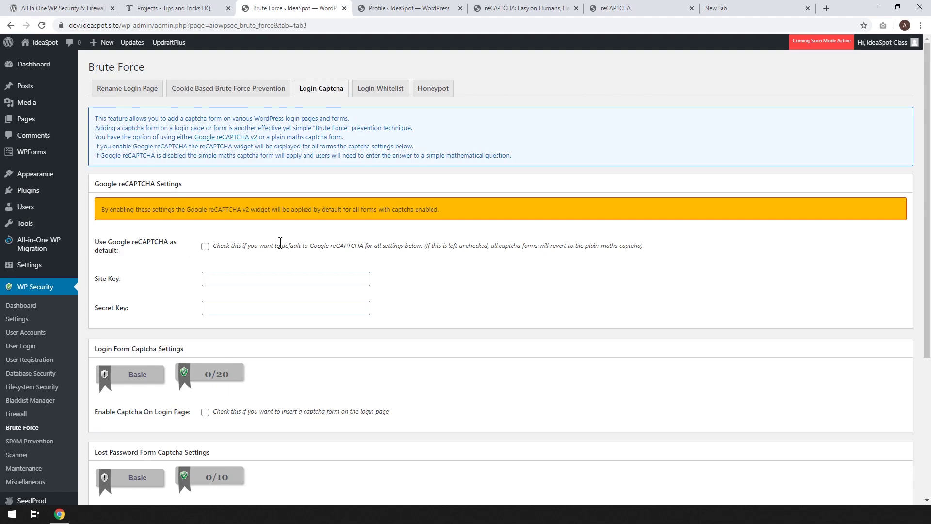
{"action": "left_click", "coordinate": [205, 246]}
{"action": "scroll", "coordinate": [261, 267], "scroll_direction": "down", "scroll_amount": 3}
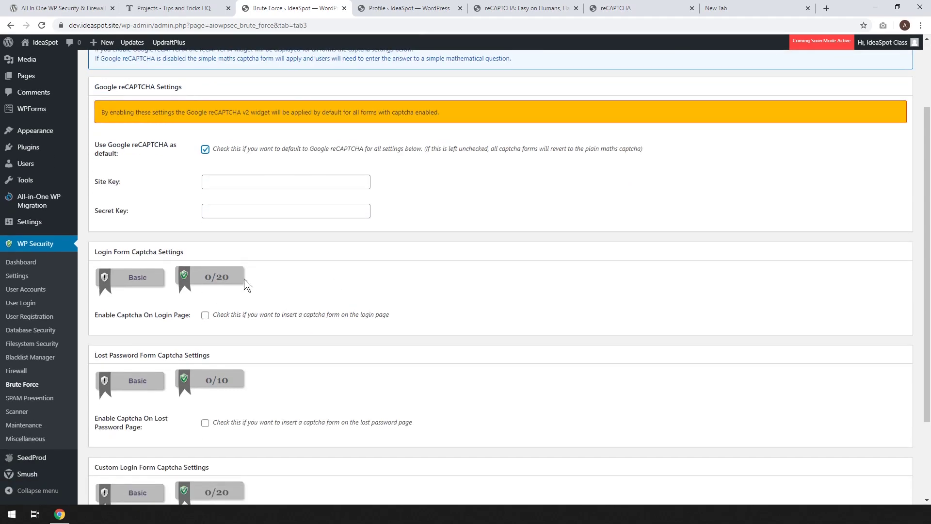
{"action": "scroll", "coordinate": [245, 286], "scroll_direction": "down", "scroll_amount": 2}
{"action": "scroll", "coordinate": [233, 316], "scroll_direction": "up", "scroll_amount": 3}
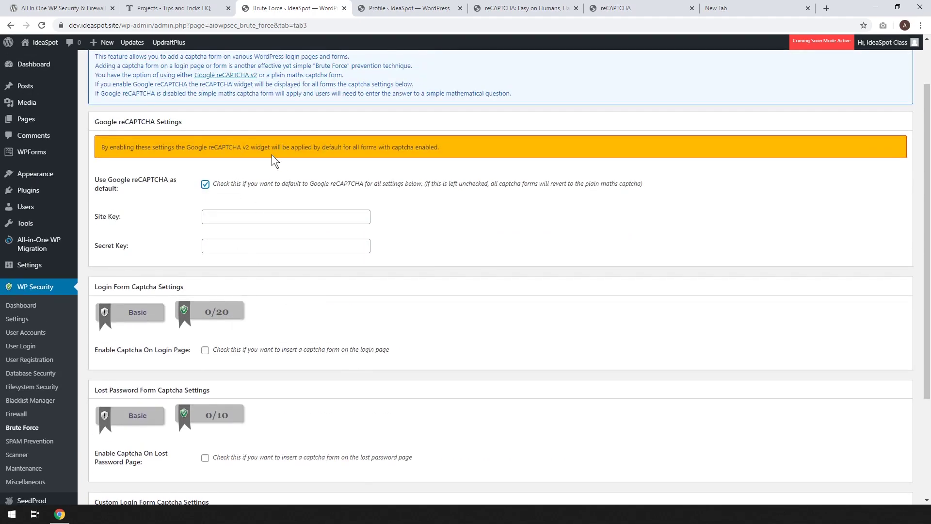
{"action": "scroll", "coordinate": [272, 154], "scroll_direction": "up", "scroll_amount": 2}
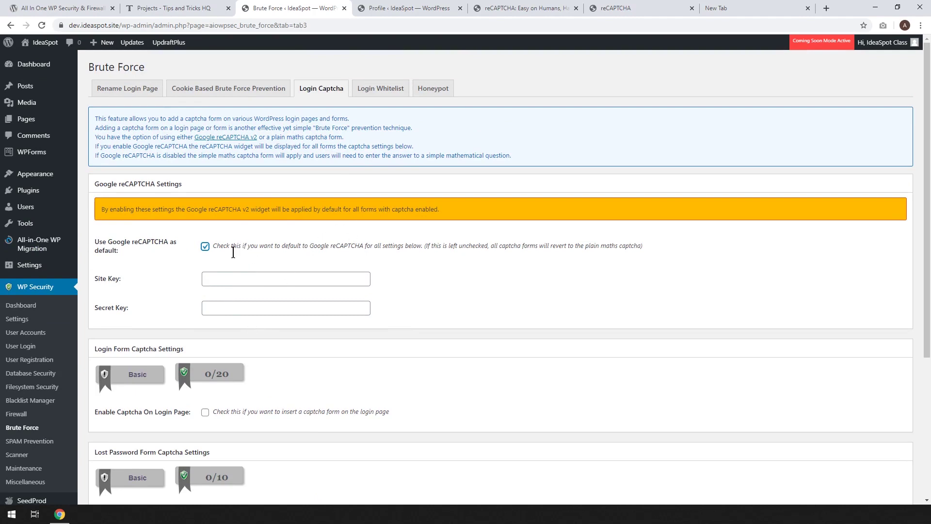
{"action": "left_click", "coordinate": [502, 8]}
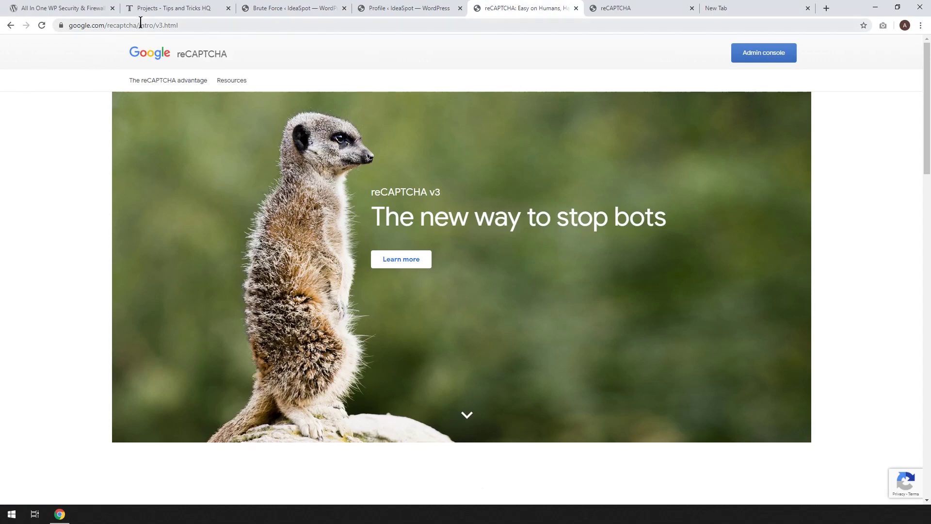
Go to google.com/recaptcha's admin console and label the new site 'Dev Ideaspot Site'.
{"action": "left_click_drag", "start_coordinate": [139, 22], "coordinate": [272, 22]}
{"action": "key", "text": "BackSpace"}
{"action": "key", "text": "Return"}
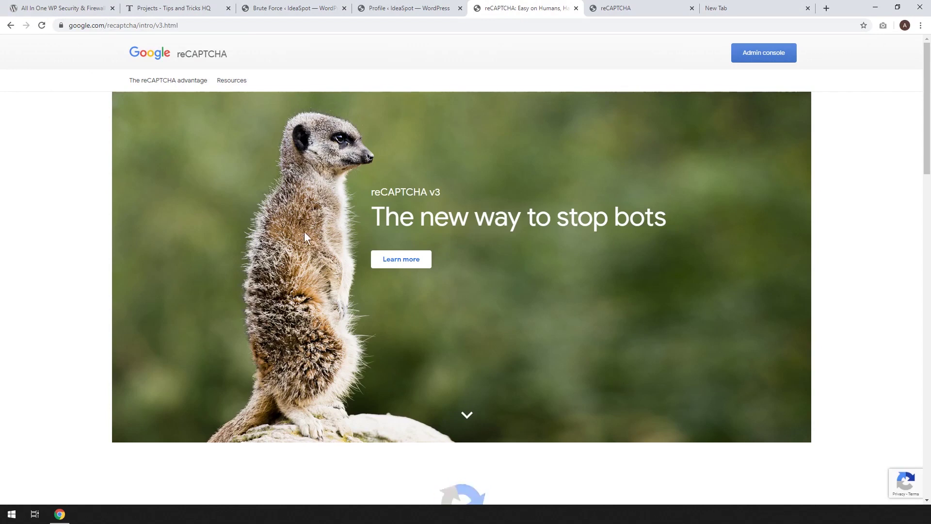
{"action": "left_click", "coordinate": [769, 55]}
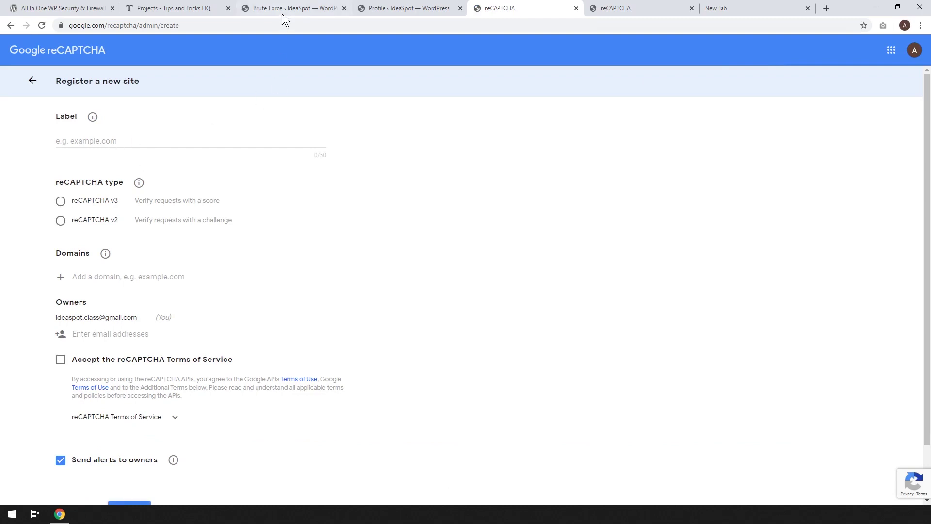
{"action": "left_click", "coordinate": [97, 141]}
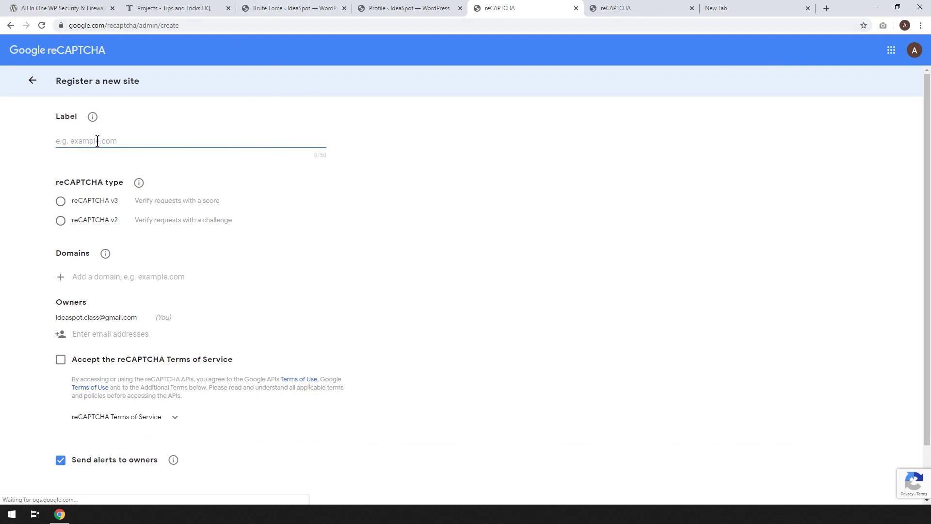
{"action": "type", "text": "Dev Id"}
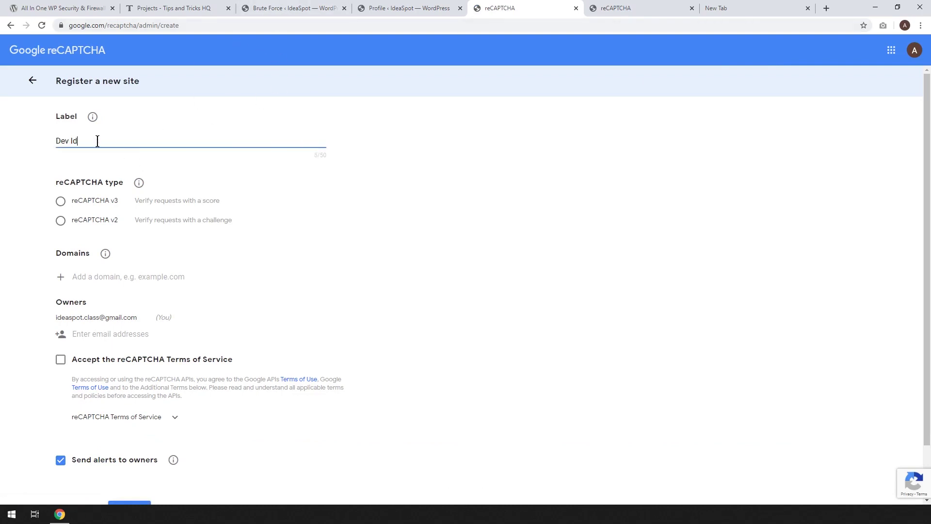
{"action": "type", "text": "easpot Site"}
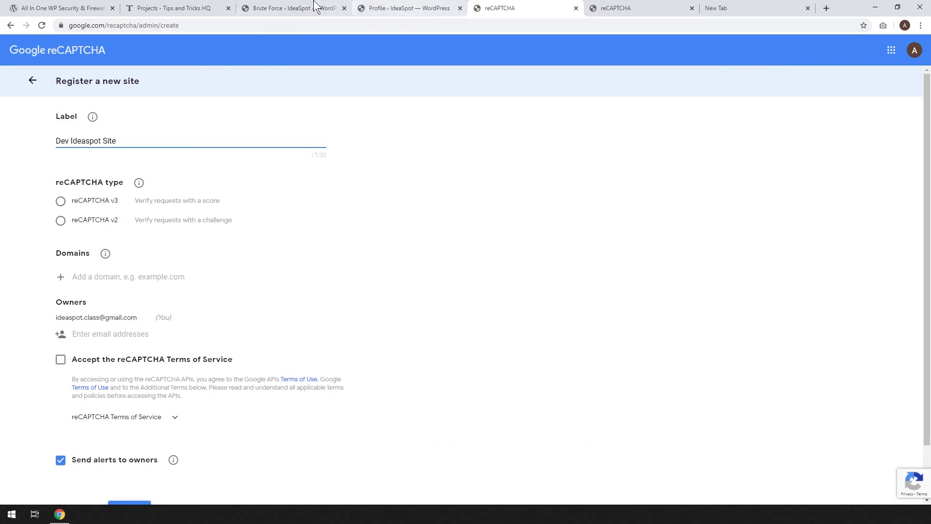
Close the extra WordPress profile tab and choose reCAPTCHA v2 for the new site.
{"action": "left_click", "coordinate": [395, 8]}
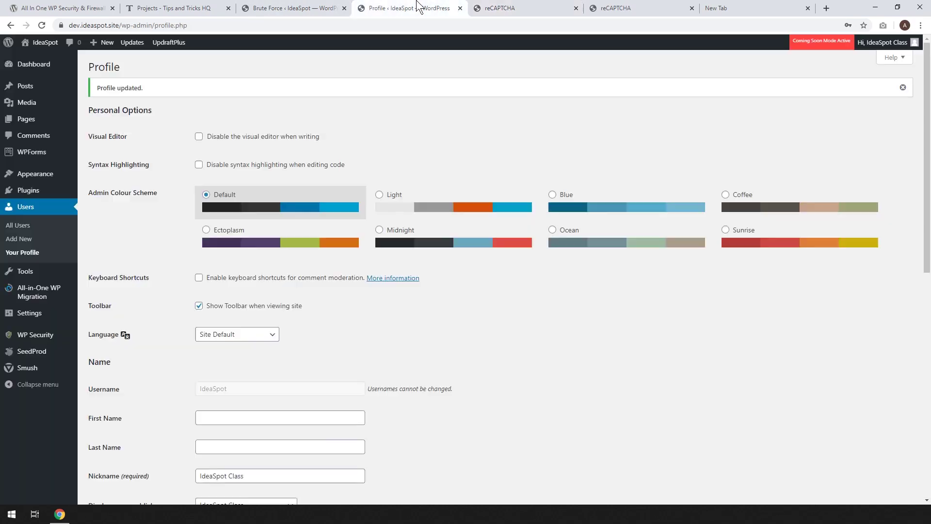
{"action": "left_click", "coordinate": [315, 8]}
{"action": "left_click", "coordinate": [460, 7]}
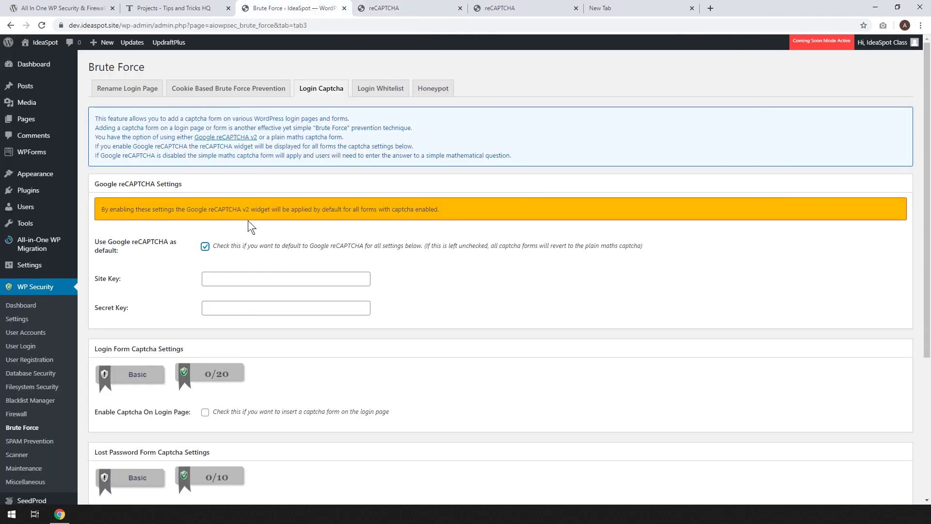
{"action": "left_click", "coordinate": [412, 8]}
{"action": "left_click", "coordinate": [61, 221]}
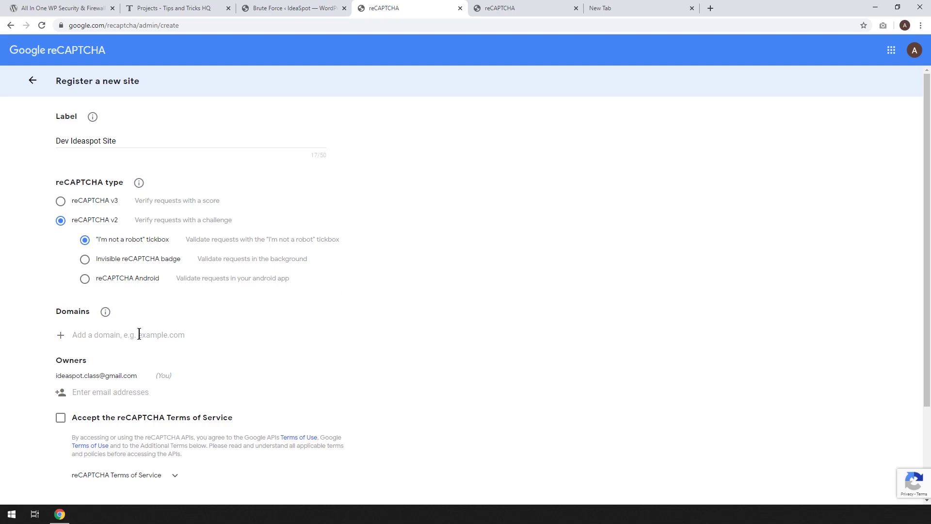
{"action": "left_click", "coordinate": [296, 8]}
{"action": "left_click", "coordinate": [118, 25]}
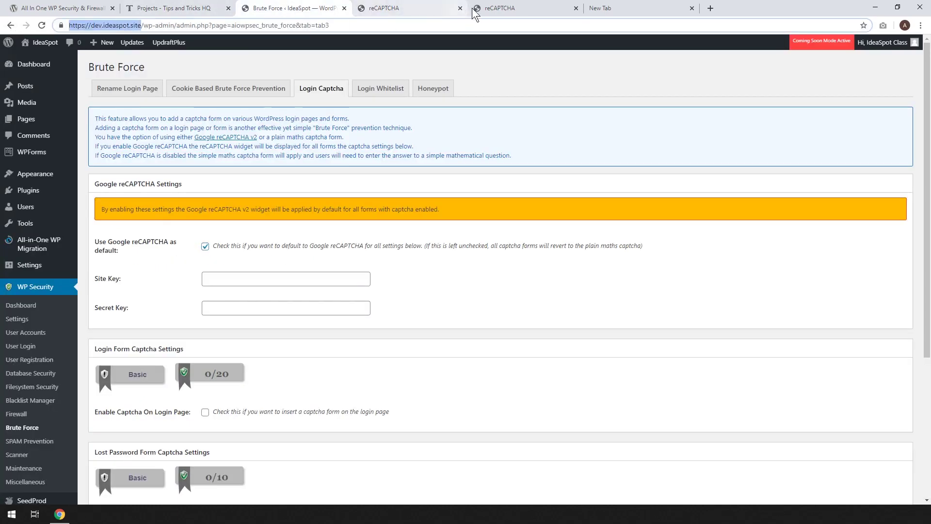
{"action": "left_click", "coordinate": [407, 7]}
{"action": "type", "text": "https://dev.ideaspot.site/"}
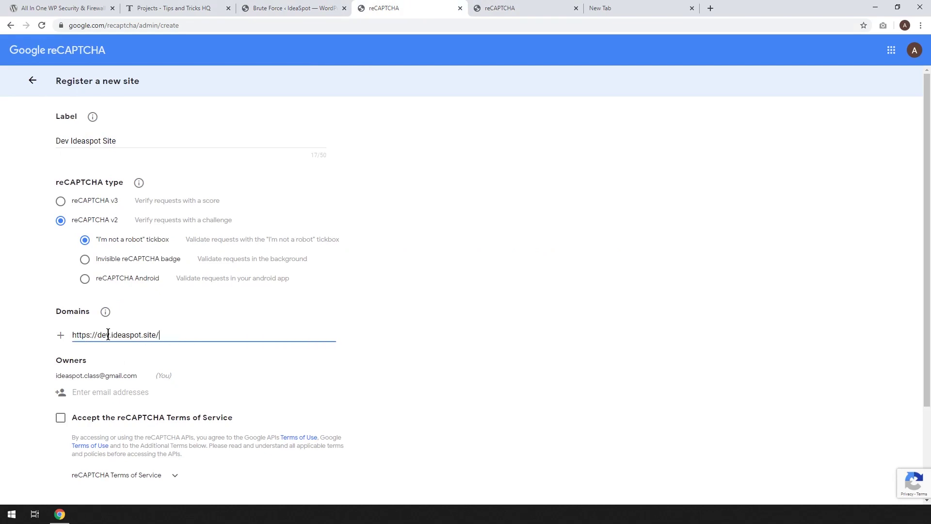
{"action": "left_click_drag", "start_coordinate": [97, 334], "coordinate": [60, 336]}
{"action": "key", "text": "Delete"}
{"action": "key", "text": "Delete"}
{"action": "left_click", "coordinate": [499, 346]}
Accept the reCAPTCHA Terms of Service and submit the site registration.
{"action": "scroll", "coordinate": [116, 385], "scroll_direction": "down", "scroll_amount": 2}
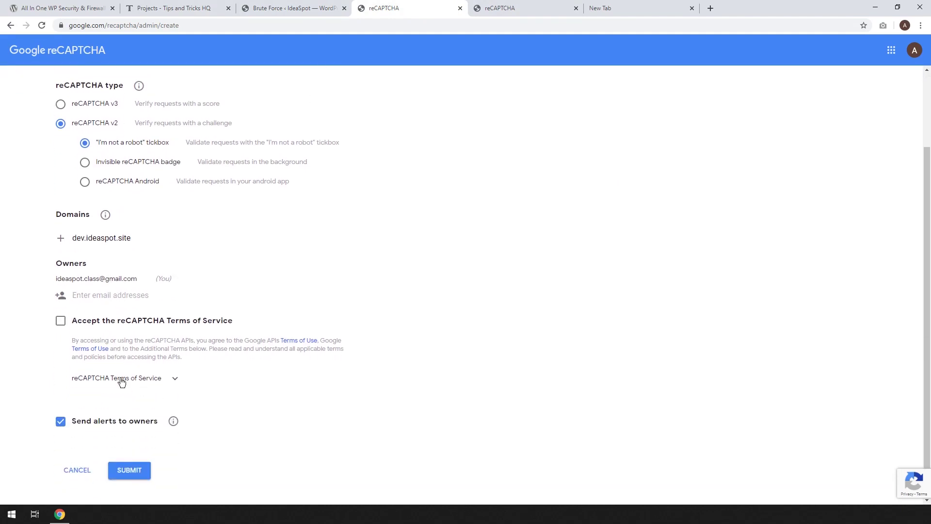
{"action": "left_click", "coordinate": [60, 324]}
{"action": "scroll", "coordinate": [20, 365], "scroll_direction": "down", "scroll_amount": 1}
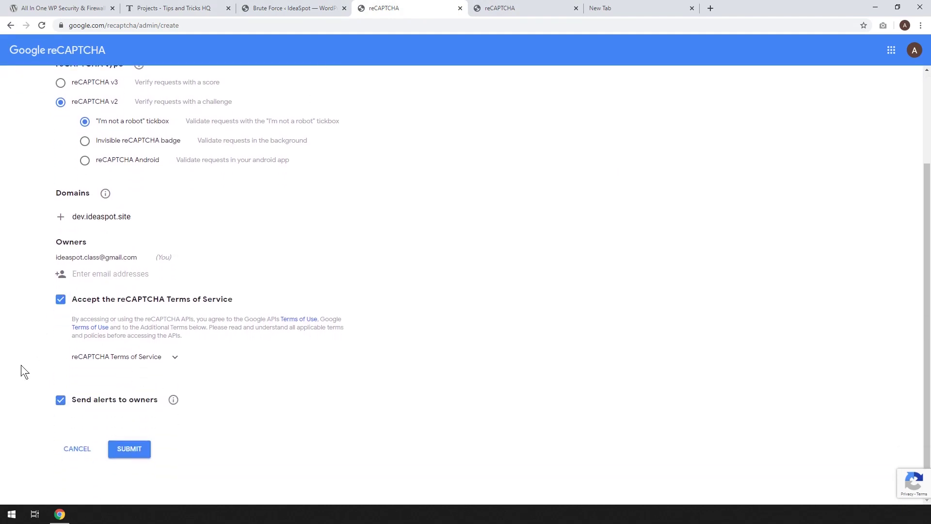
{"action": "left_click", "coordinate": [125, 453]}
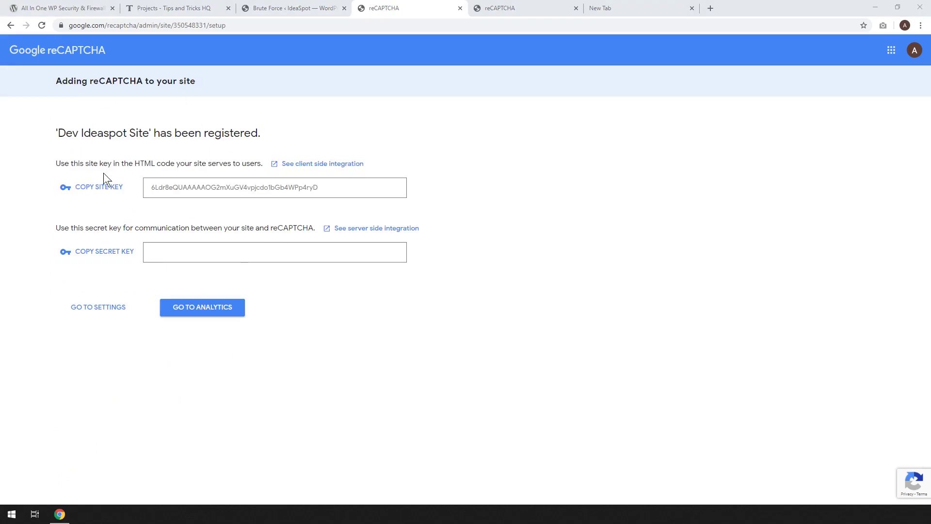
Copy the reCAPTCHA site key, then enable captcha on login, lost-password and custom login forms and save.
{"action": "double_click", "coordinate": [241, 188]}
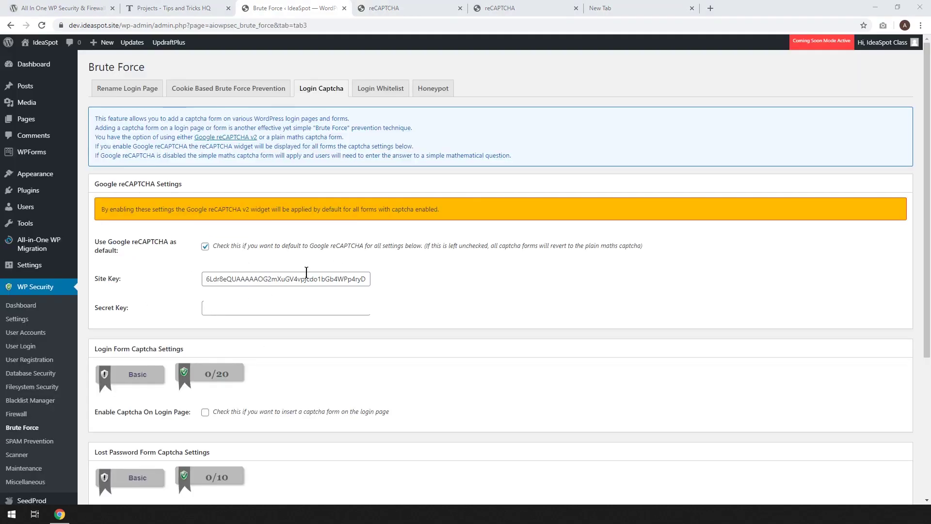
{"action": "scroll", "coordinate": [177, 252], "scroll_direction": "down", "scroll_amount": 4}
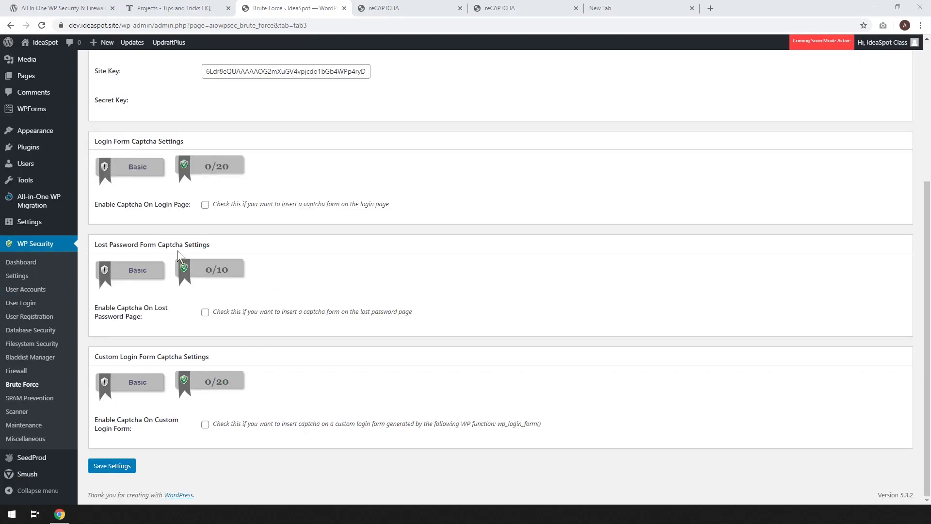
{"action": "left_click", "coordinate": [205, 208]}
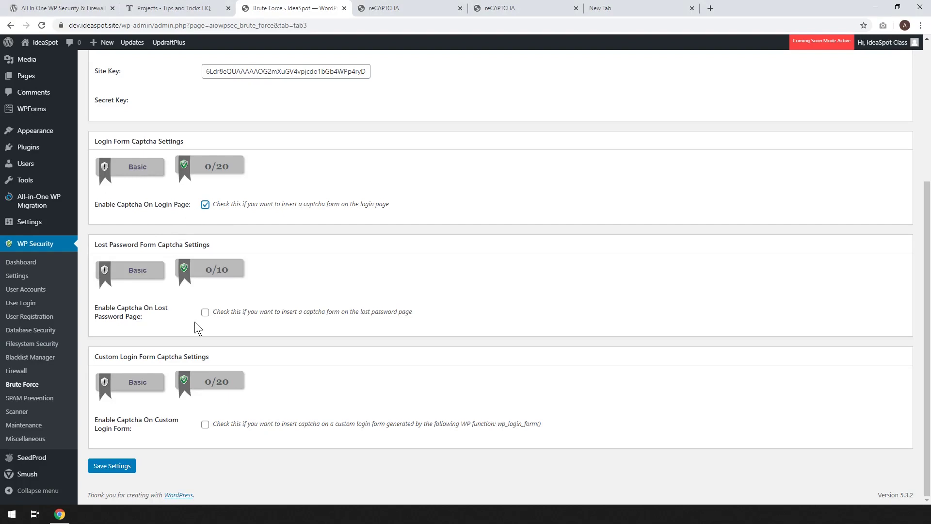
{"action": "left_click", "coordinate": [205, 313]}
{"action": "left_click", "coordinate": [205, 425]}
{"action": "left_click", "coordinate": [120, 471]}
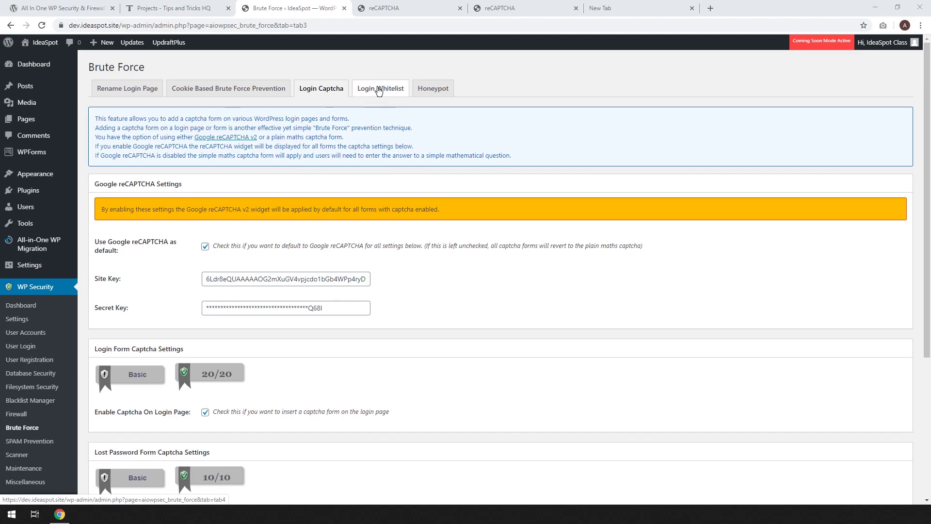
Turn on the Honeypot tab's login-page honeypot and save it, then move to SPAM Prevention.
{"action": "left_click", "coordinate": [429, 89]}
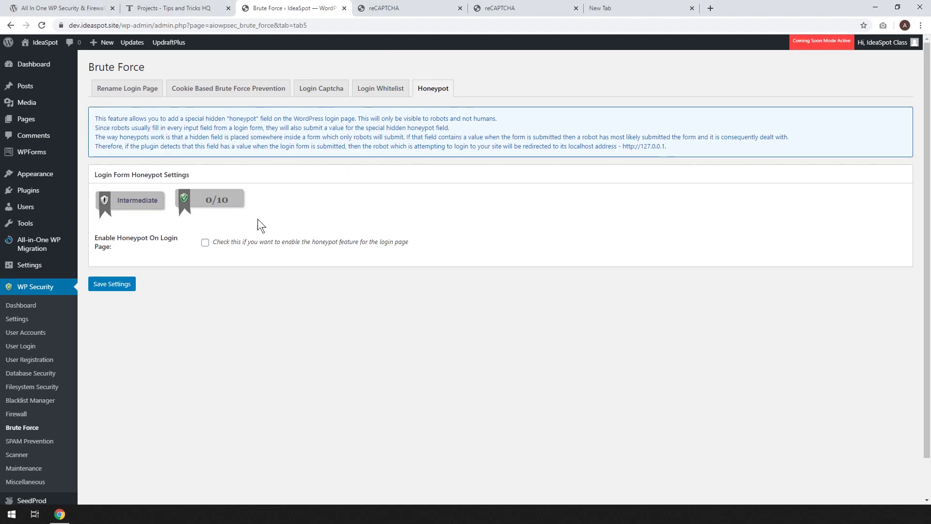
{"action": "left_click", "coordinate": [205, 243]}
{"action": "left_click", "coordinate": [112, 284]}
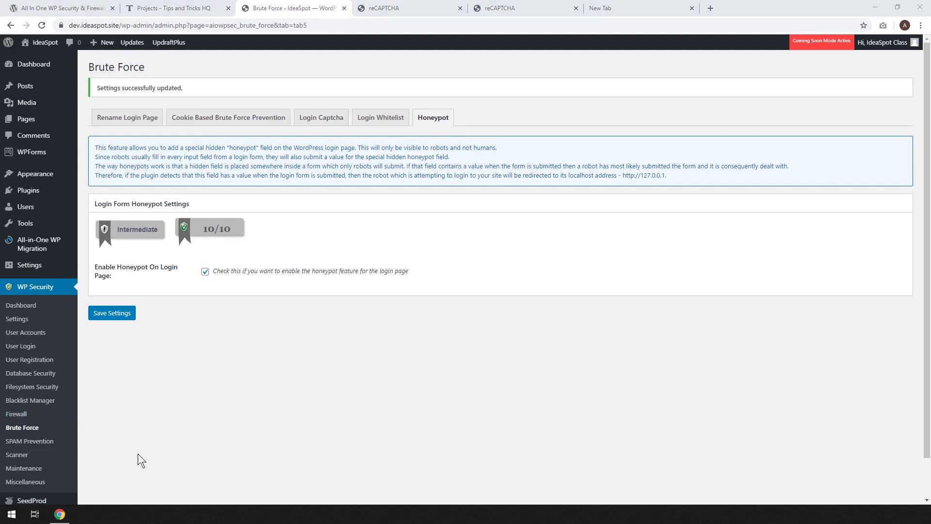
{"action": "left_click", "coordinate": [34, 447]}
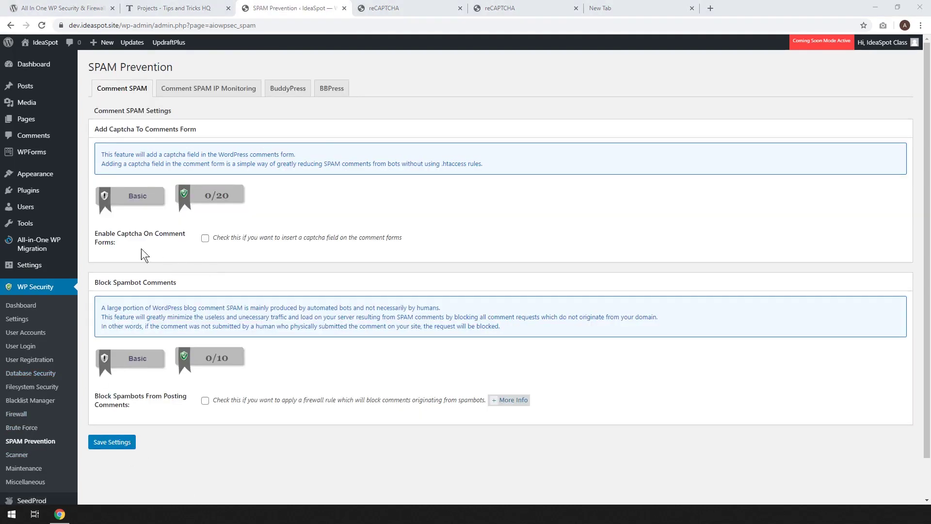
Enable captcha on comment forms and spambot blocking, and save the comment SPAM settings.
{"action": "left_click", "coordinate": [205, 238]}
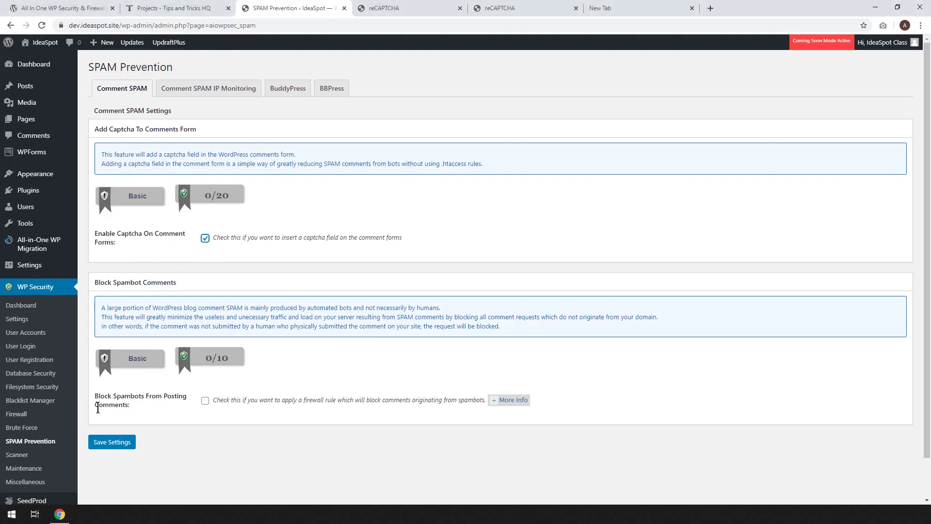
{"action": "left_click", "coordinate": [204, 401]}
{"action": "left_click", "coordinate": [108, 442]}
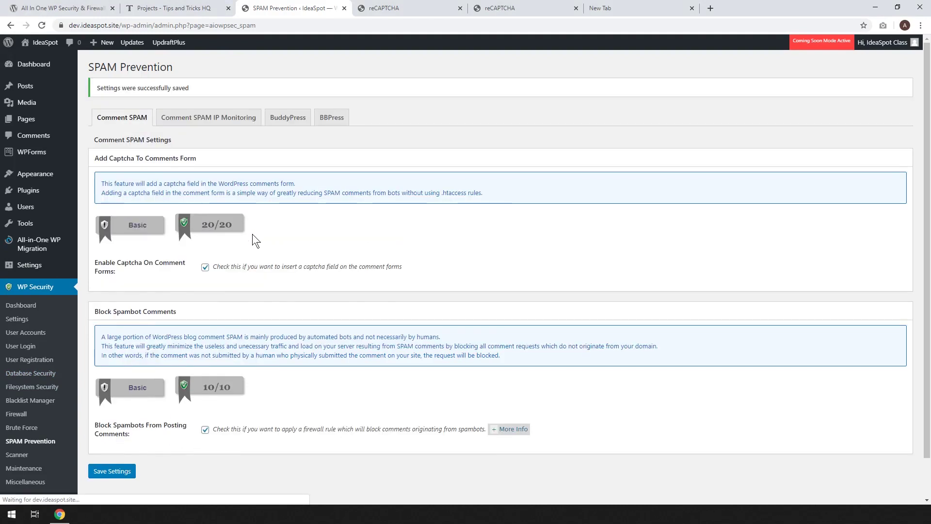
Look over the Comment SPAM IP Monitoring settings, then go to the Scanner's File Change Detection page.
{"action": "left_click", "coordinate": [198, 125]}
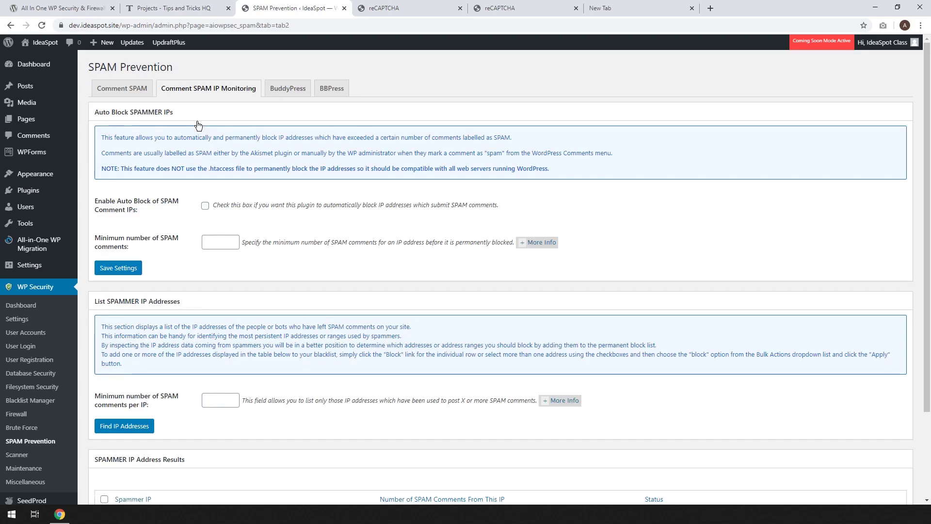
{"action": "scroll", "coordinate": [329, 277], "scroll_direction": "down", "scroll_amount": 2}
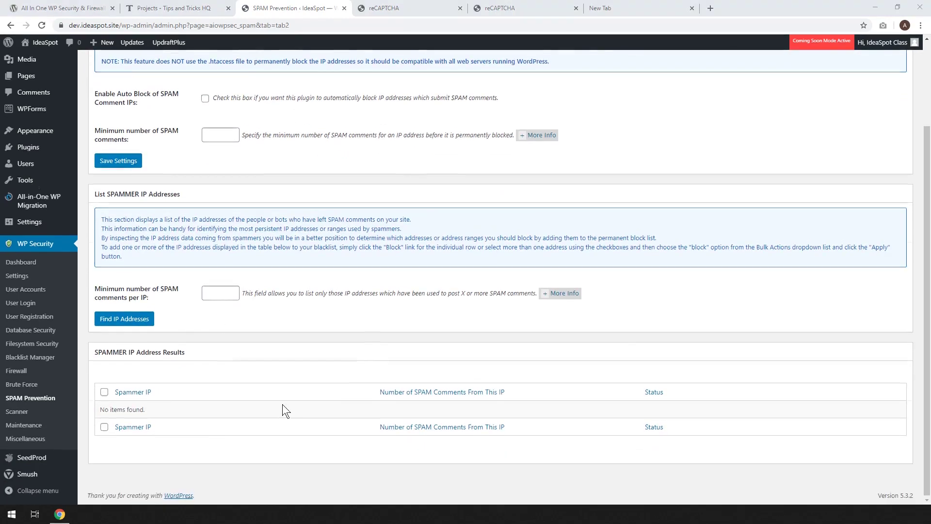
{"action": "scroll", "coordinate": [282, 404], "scroll_direction": "up", "scroll_amount": 2}
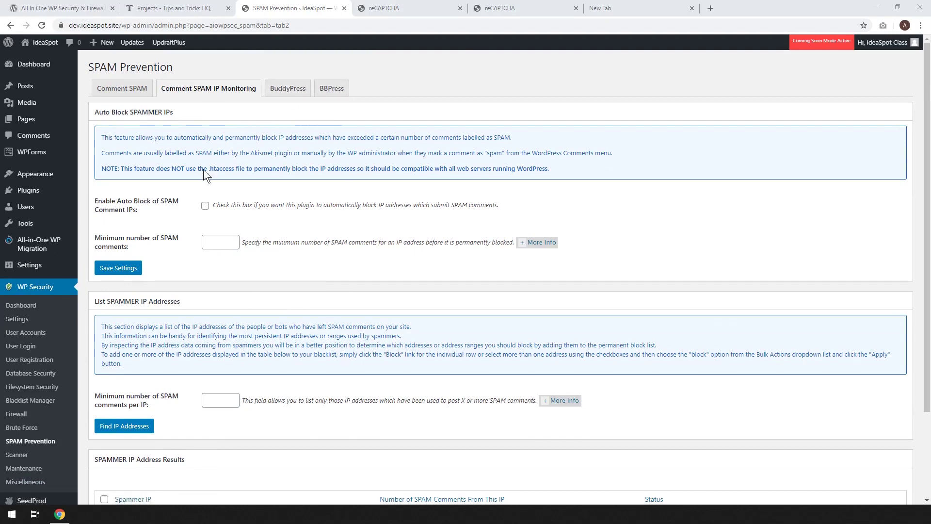
{"action": "scroll", "coordinate": [272, 111], "scroll_direction": "down", "scroll_amount": 2}
{"action": "scroll", "coordinate": [273, 111], "scroll_direction": "up", "scroll_amount": 2}
{"action": "scroll", "coordinate": [161, 255], "scroll_direction": "down", "scroll_amount": 2}
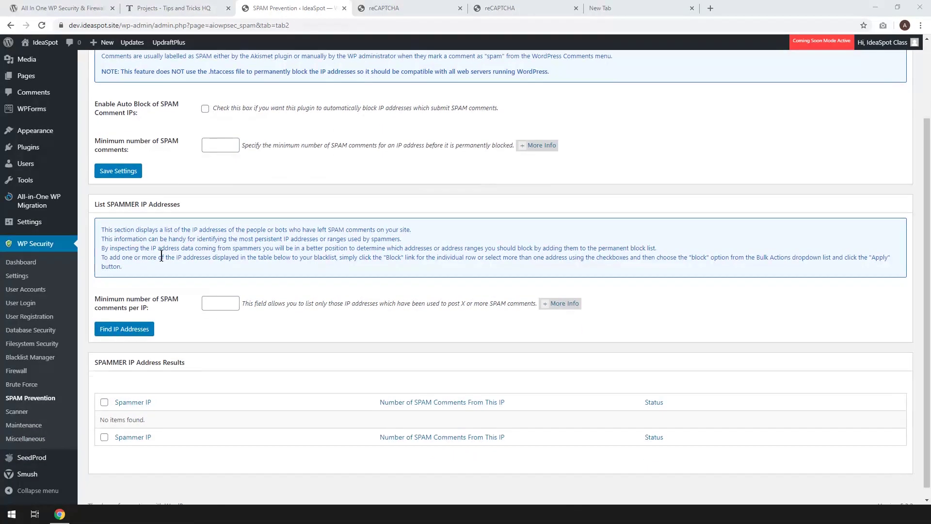
{"action": "left_click", "coordinate": [19, 412]}
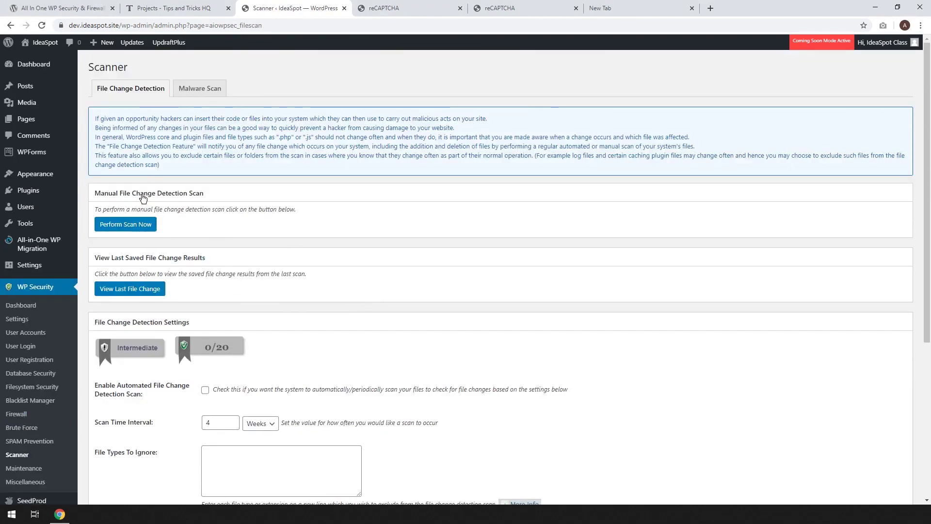
Enable the automated file change detection scan every 4 weeks and save, bringing it to 20/20.
{"action": "scroll", "coordinate": [279, 236], "scroll_direction": "down", "scroll_amount": 2}
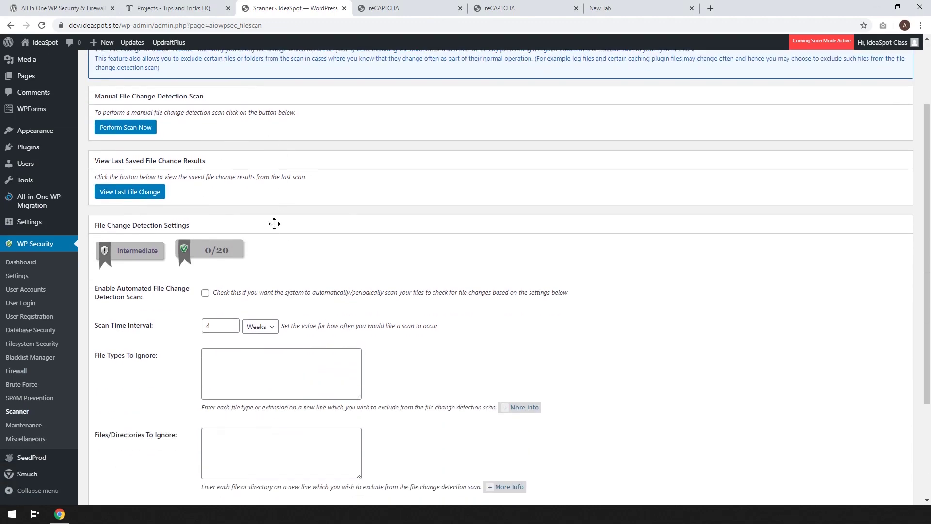
{"action": "left_click", "coordinate": [205, 293]}
{"action": "scroll", "coordinate": [397, 285], "scroll_direction": "down", "scroll_amount": 2}
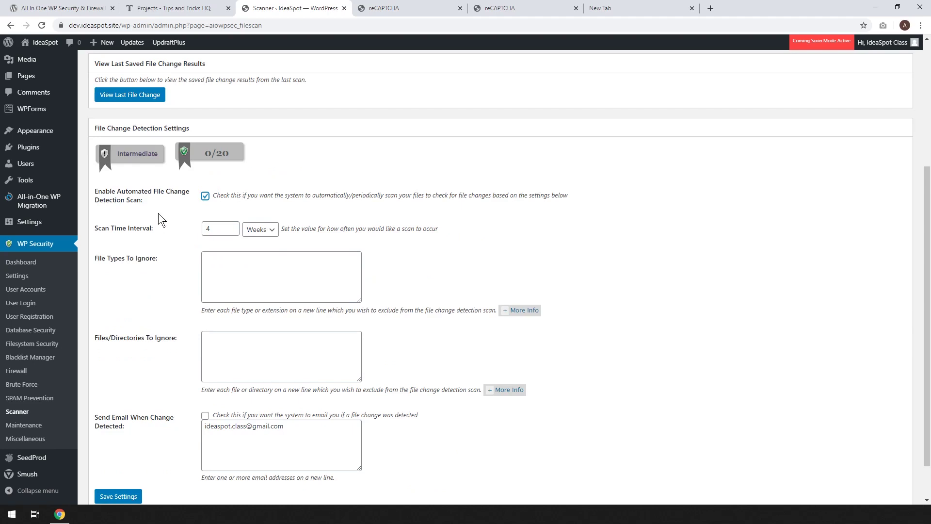
{"action": "left_click", "coordinate": [205, 195]}
{"action": "scroll", "coordinate": [433, 262], "scroll_direction": "down", "scroll_amount": 1}
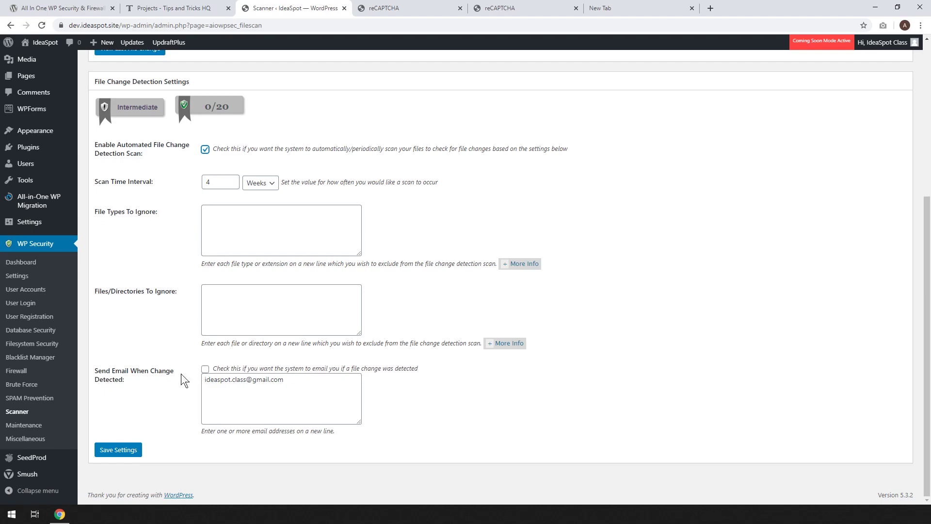
{"action": "left_click", "coordinate": [137, 446]}
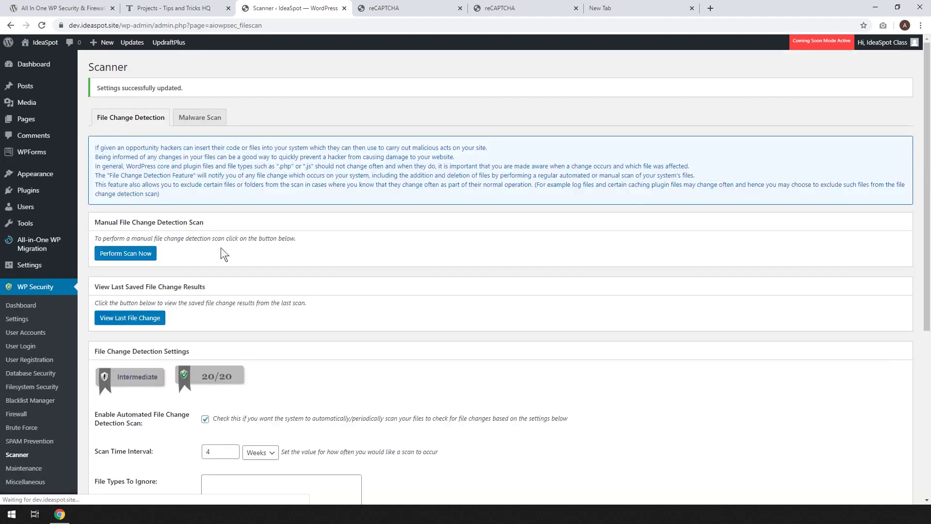
Read the Malware Scan tab, then open Maintenance with visitor lockout left unchecked.
{"action": "left_click", "coordinate": [199, 118]}
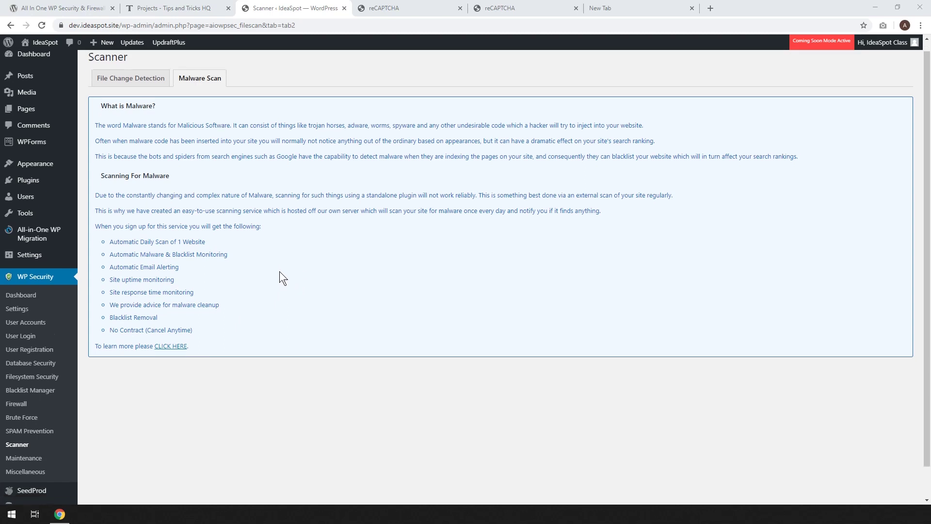
{"action": "scroll", "coordinate": [280, 271], "scroll_direction": "down", "scroll_amount": 1}
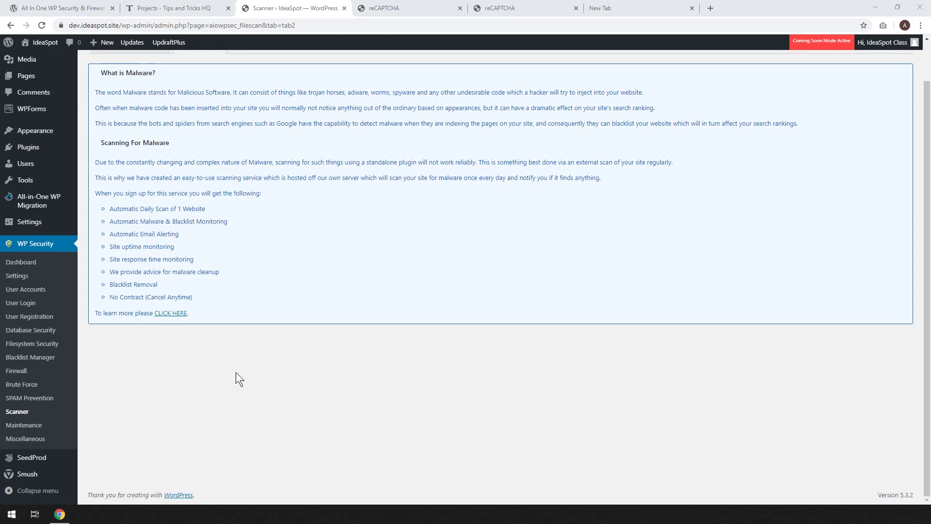
{"action": "left_click", "coordinate": [36, 426]}
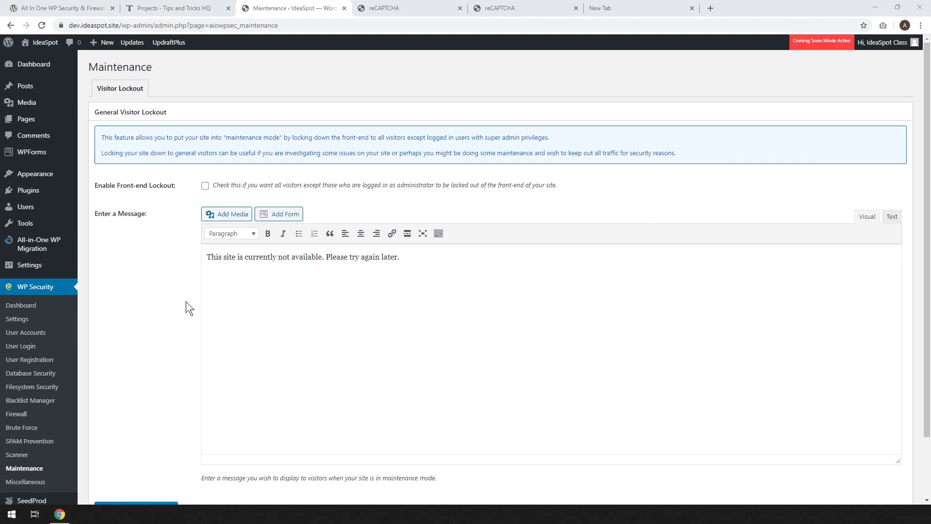
Open Miscellaneous and try the right-click menu that copy protection would block, leaving it off.
{"action": "left_click", "coordinate": [22, 482]}
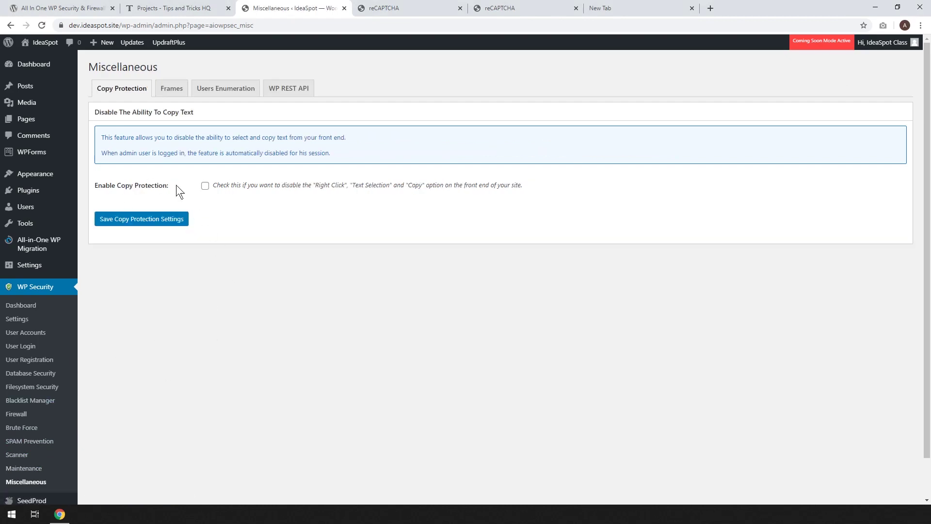
{"action": "right_click", "coordinate": [386, 201]}
{"action": "left_click", "coordinate": [250, 225]}
Browse the Frames, Users Enumeration and WP REST API tabs, then check the dashboard score of 375/515.
{"action": "left_click", "coordinate": [177, 91]}
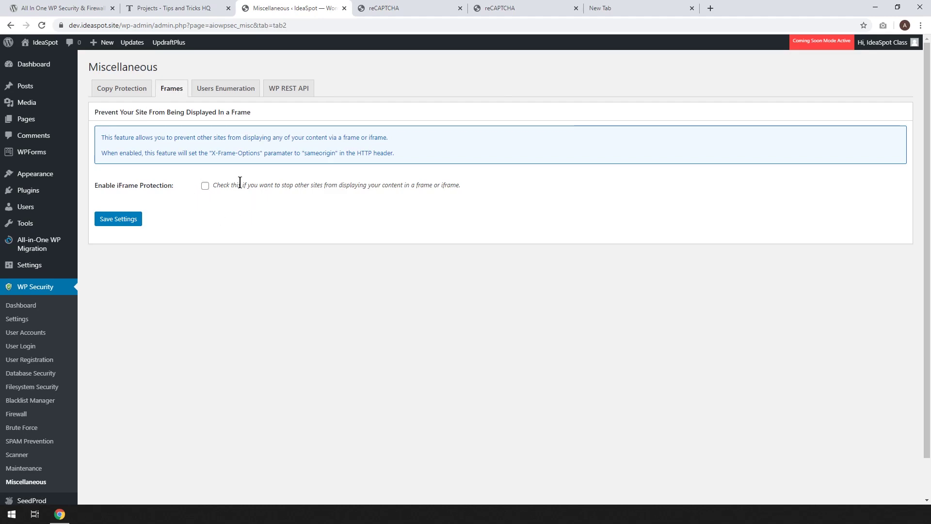
{"action": "left_click", "coordinate": [224, 89]}
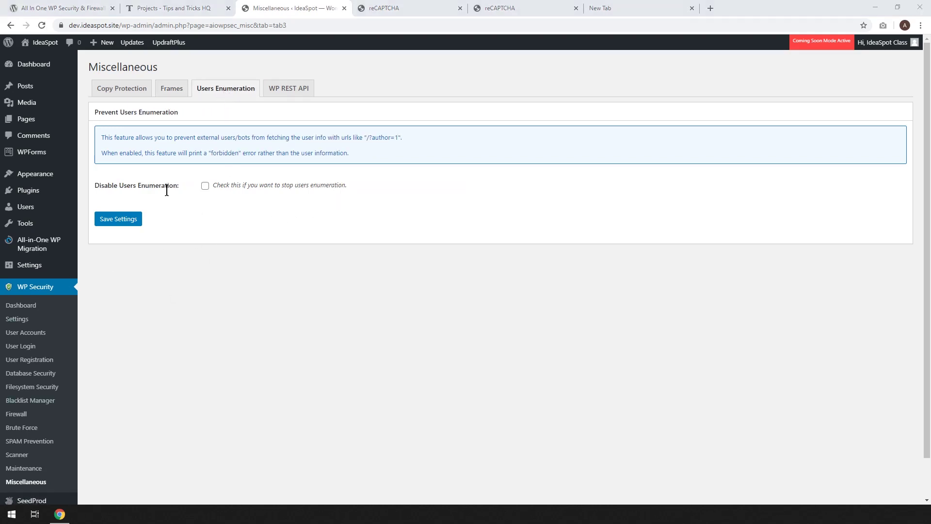
{"action": "left_click", "coordinate": [273, 89]}
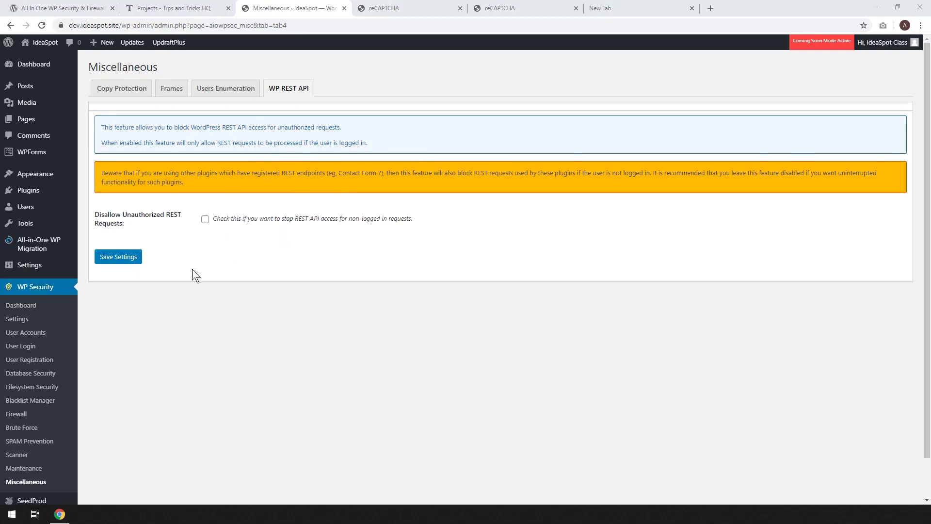
{"action": "left_click", "coordinate": [22, 309]}
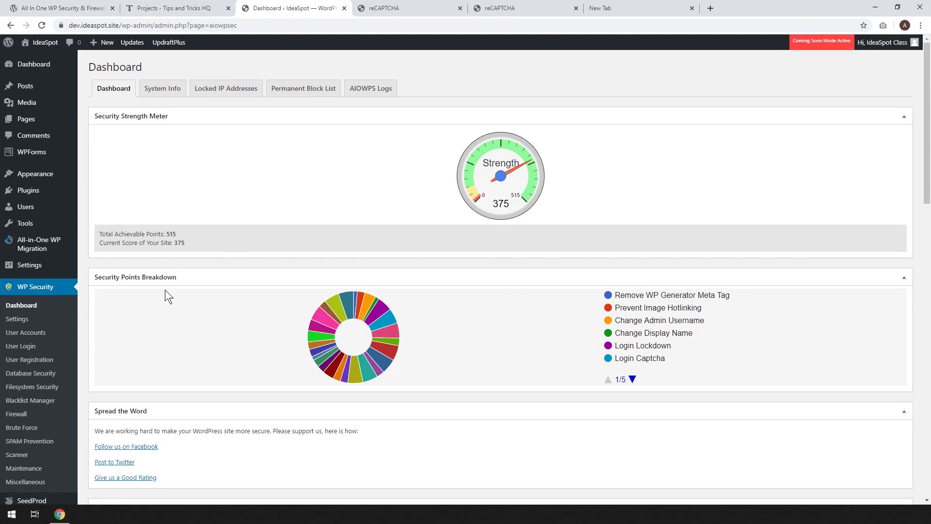
{"action": "scroll", "coordinate": [238, 266], "scroll_direction": "down", "scroll_amount": 1}
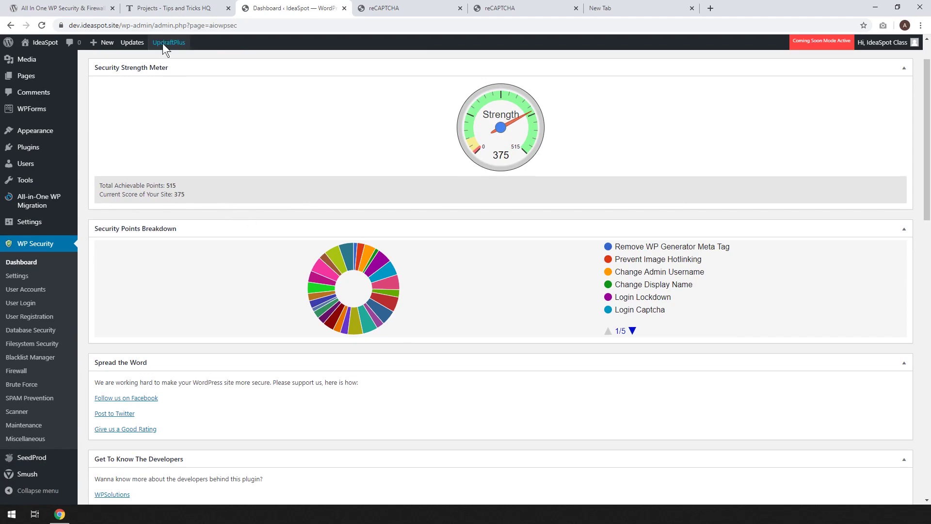
{"action": "mouse_move", "coordinate": [161, 42]}
{"action": "scroll", "coordinate": [218, 242], "scroll_direction": "up", "scroll_amount": 1}
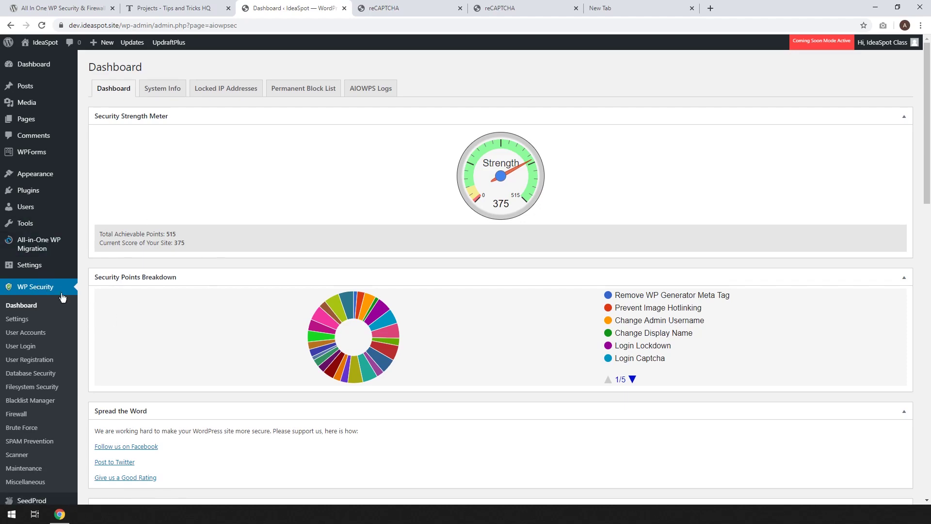
{"action": "scroll", "coordinate": [240, 291], "scroll_direction": "down", "scroll_amount": 3}
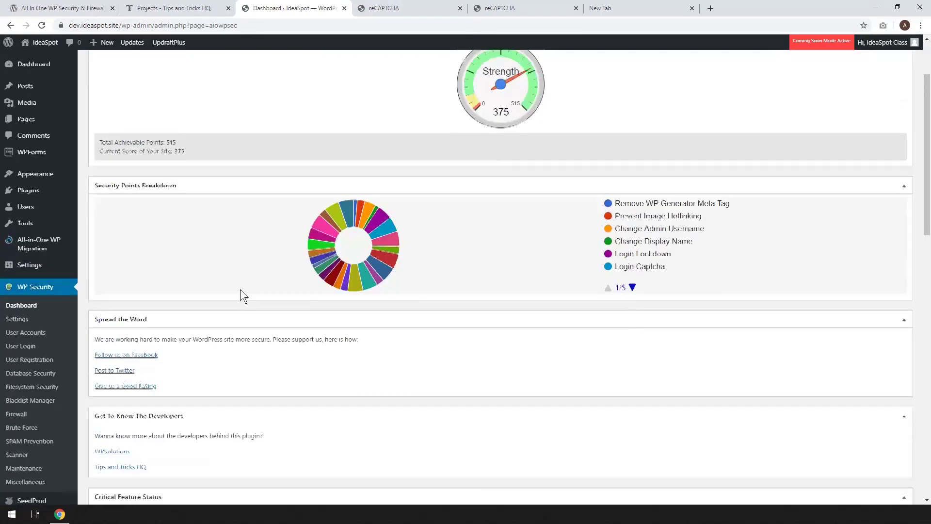
{"action": "scroll", "coordinate": [240, 291], "scroll_direction": "up", "scroll_amount": 3}
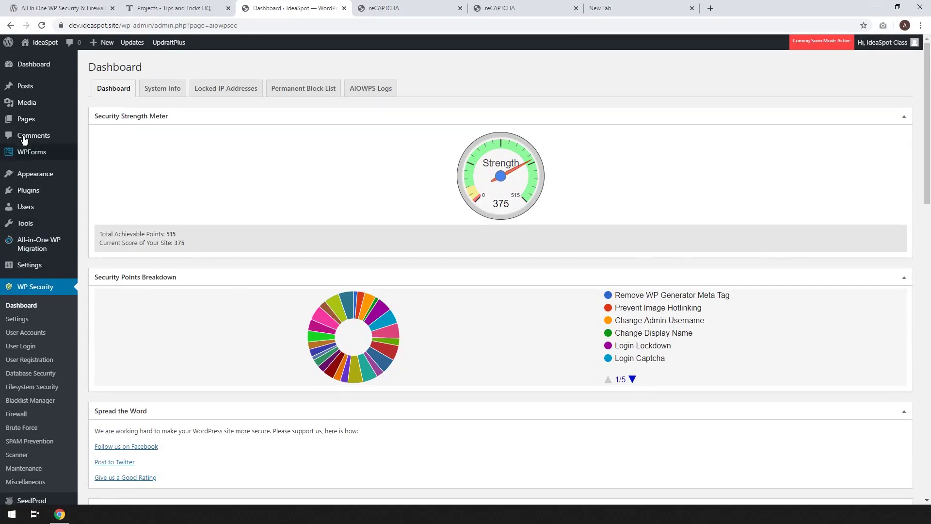